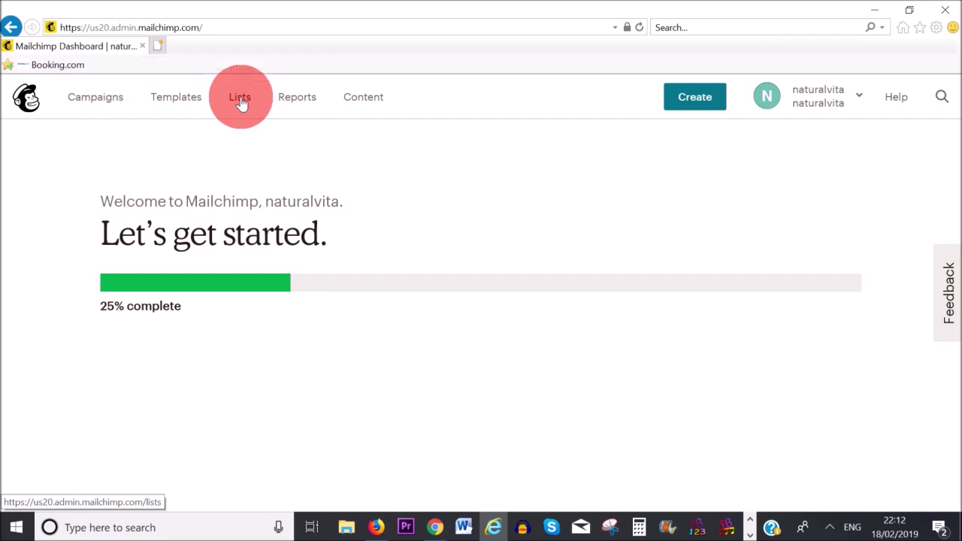
Open the list name and campaign defaults settings of the naturalvita list.
{"action": "left_click", "coordinate": [240, 101]}
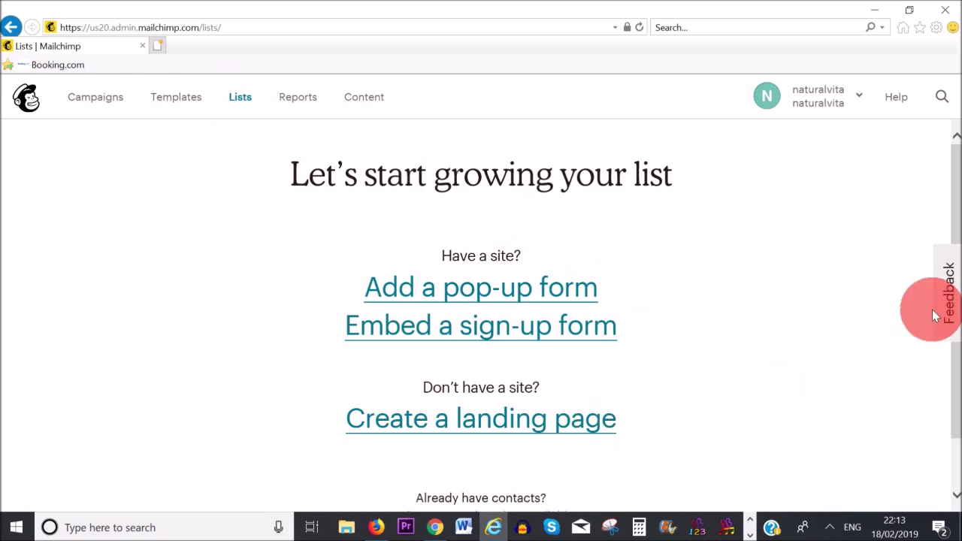
{"action": "left_click_drag", "start_coordinate": [948, 192], "coordinate": [947, 272]}
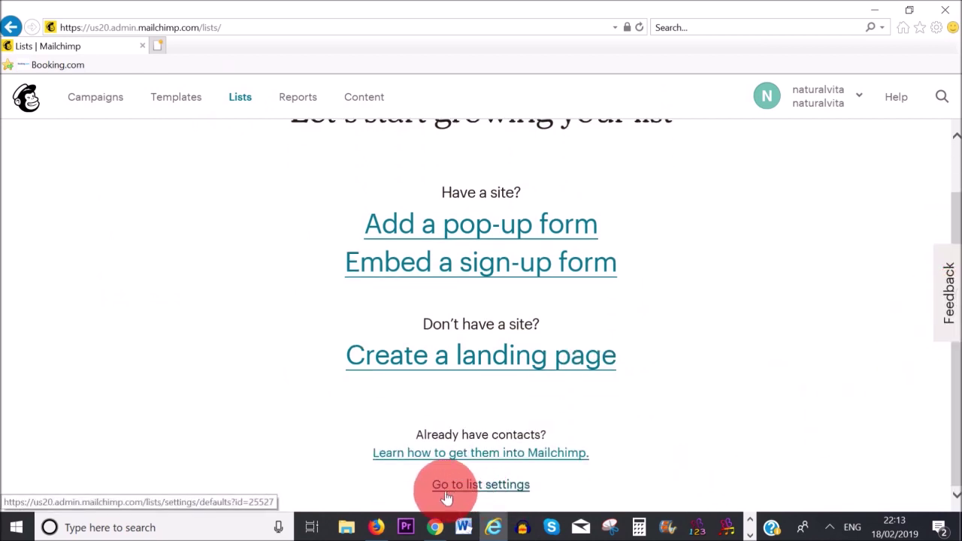
{"action": "left_click", "coordinate": [484, 489]}
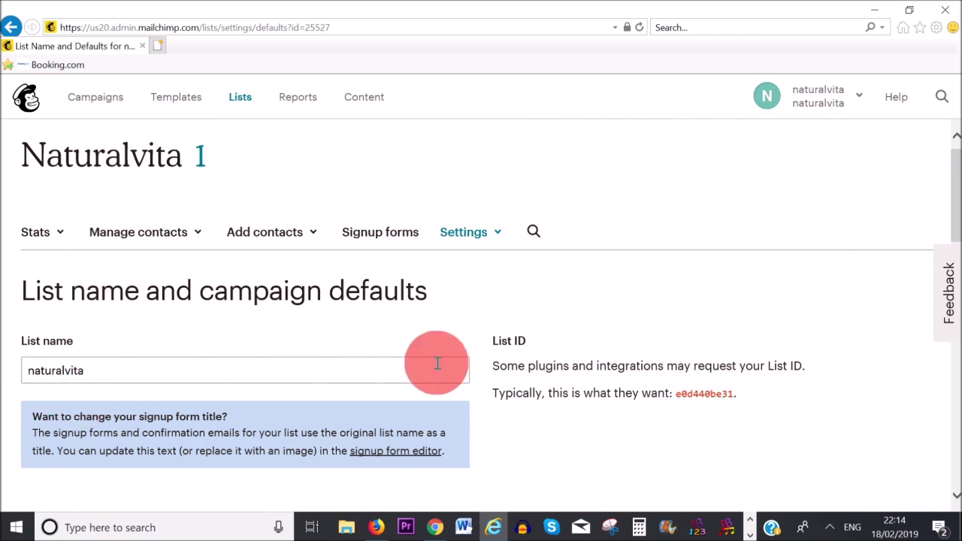
Enable GDPR fields in the list's form settings.
{"action": "scroll", "coordinate": [948, 230], "scroll_direction": "down", "scroll_amount": 3}
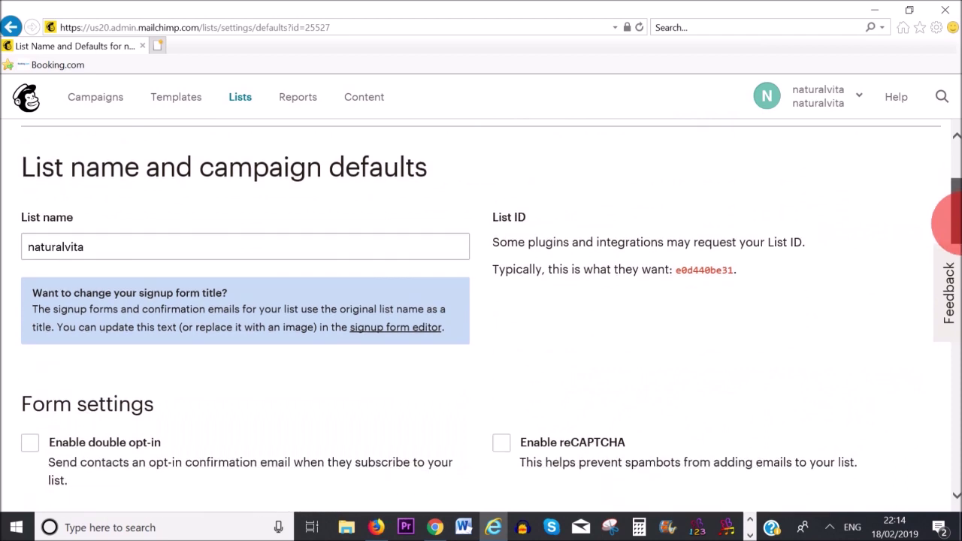
{"action": "scroll", "coordinate": [948, 233], "scroll_direction": "down", "scroll_amount": 2}
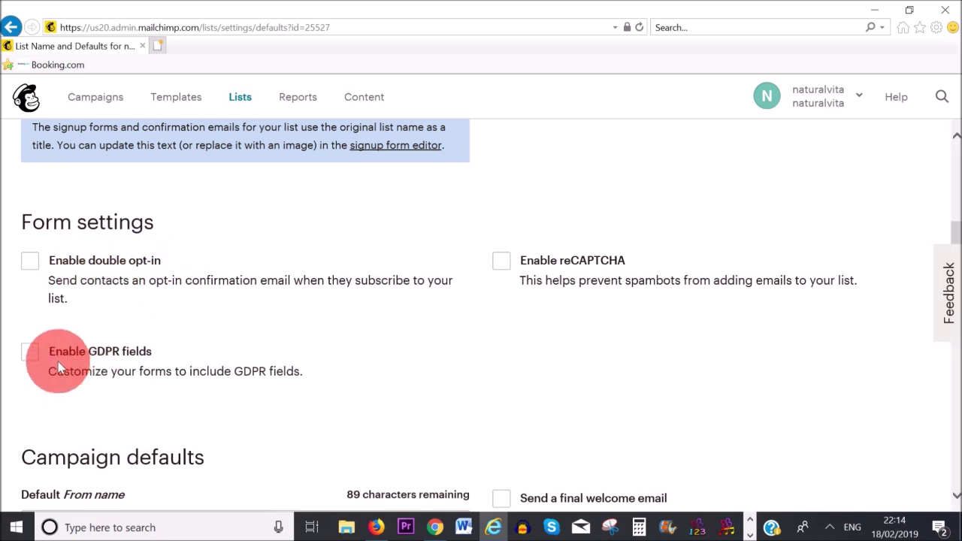
{"action": "left_click", "coordinate": [134, 362]}
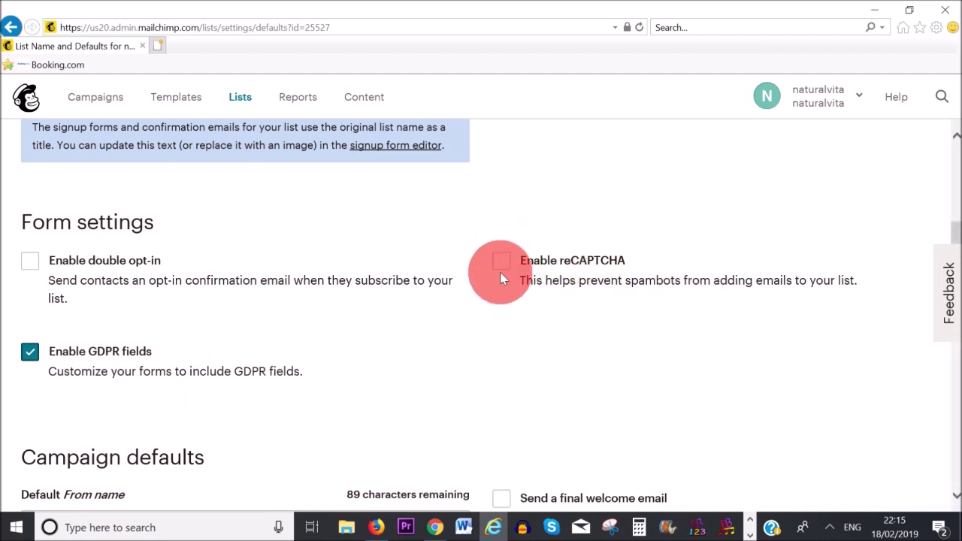
Turn on sending a final welcome email in the campaign defaults.
{"action": "scroll", "coordinate": [944, 269], "scroll_direction": "down", "scroll_amount": 5}
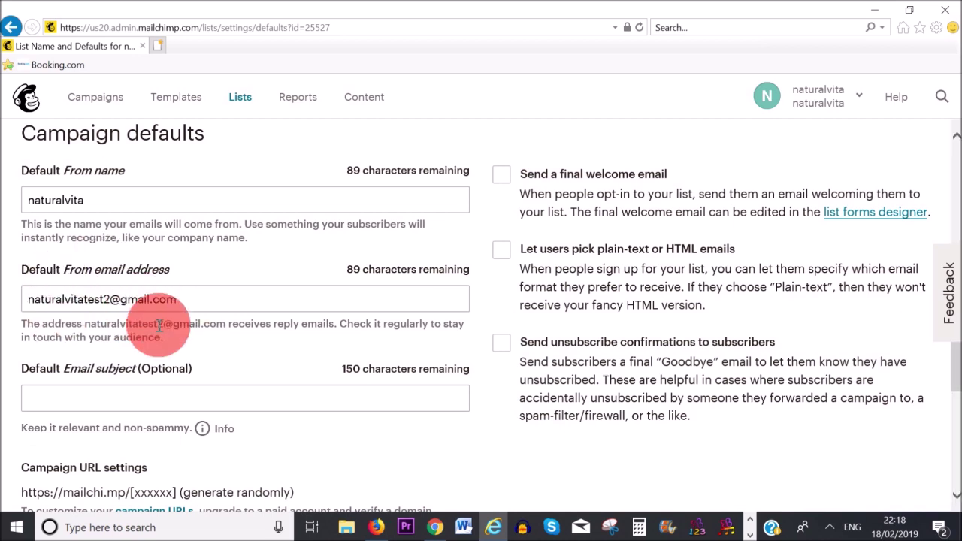
{"action": "scroll", "coordinate": [331, 270], "scroll_direction": "up", "scroll_amount": 1}
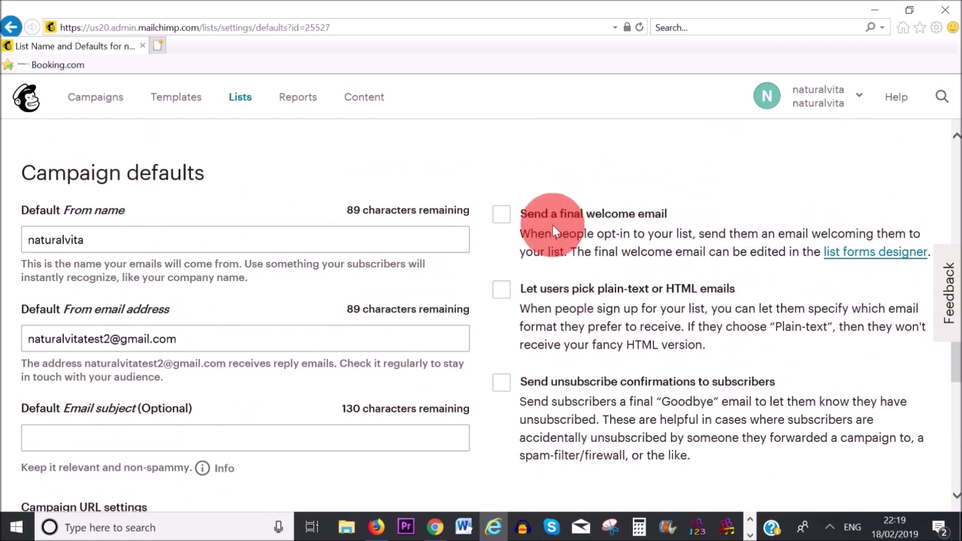
{"action": "left_click", "coordinate": [501, 215]}
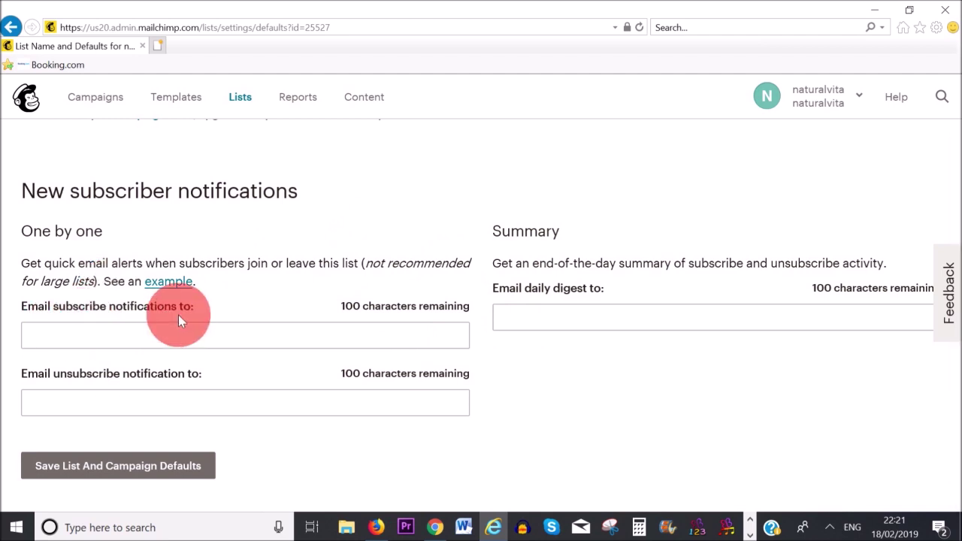
Enter the account's email address as the daily digest recipient and save the list and campaign defaults.
{"action": "left_click", "coordinate": [695, 297]}
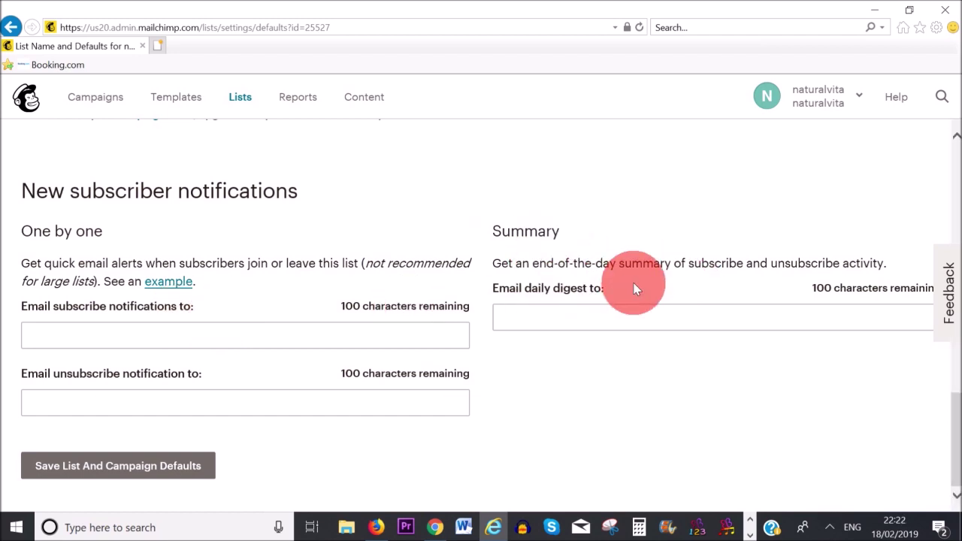
{"action": "left_click", "coordinate": [600, 308]}
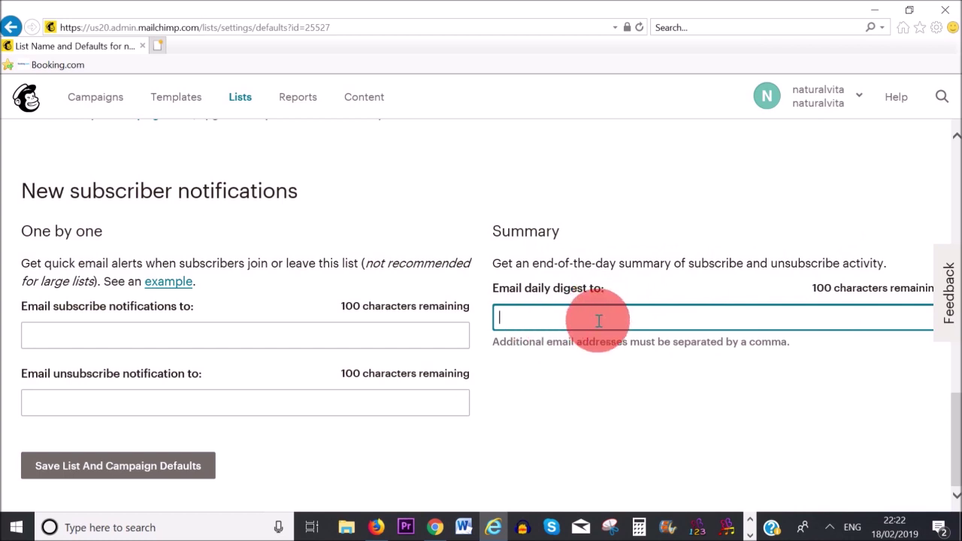
{"action": "key", "text": "ctrl+v"}
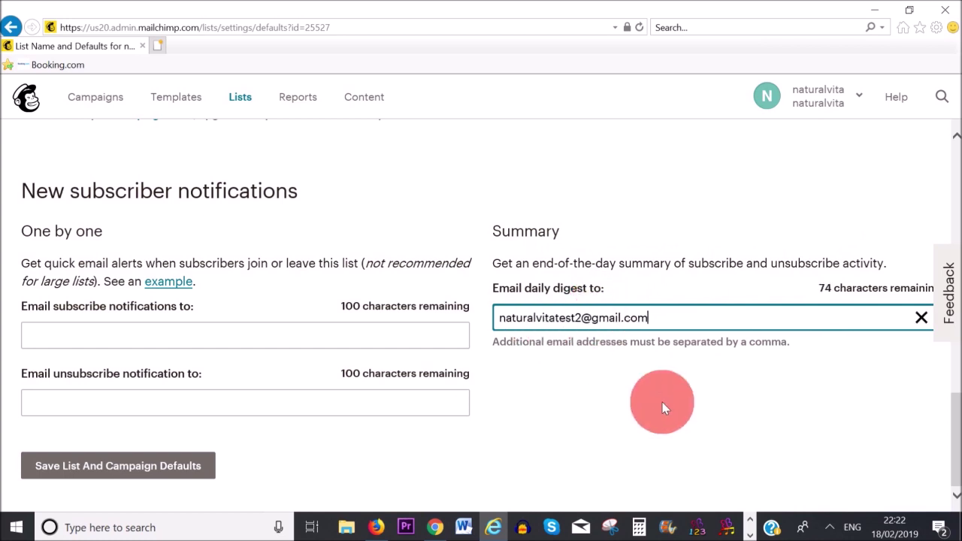
{"action": "left_click", "coordinate": [661, 402]}
{"action": "scroll", "coordinate": [950, 438], "scroll_direction": "down", "scroll_amount": 1}
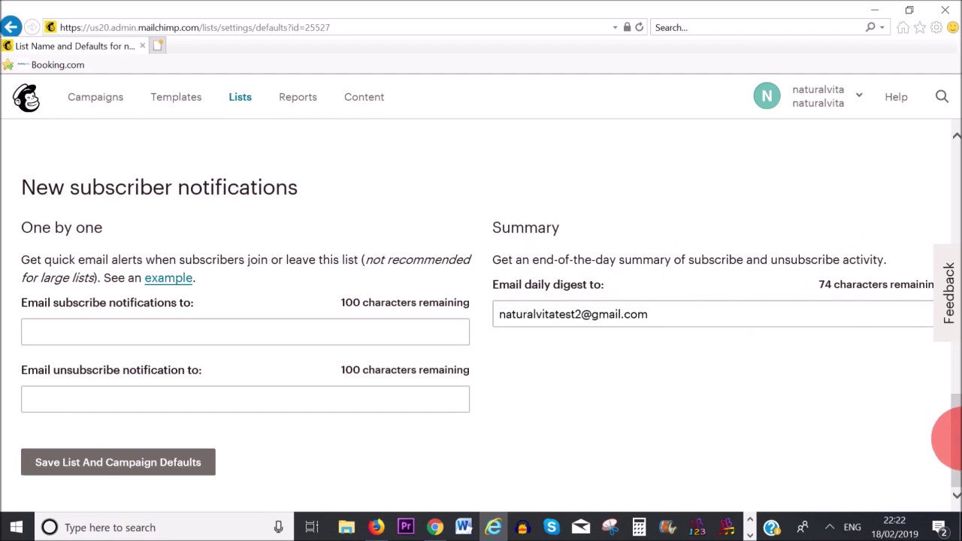
{"action": "left_click", "coordinate": [135, 470]}
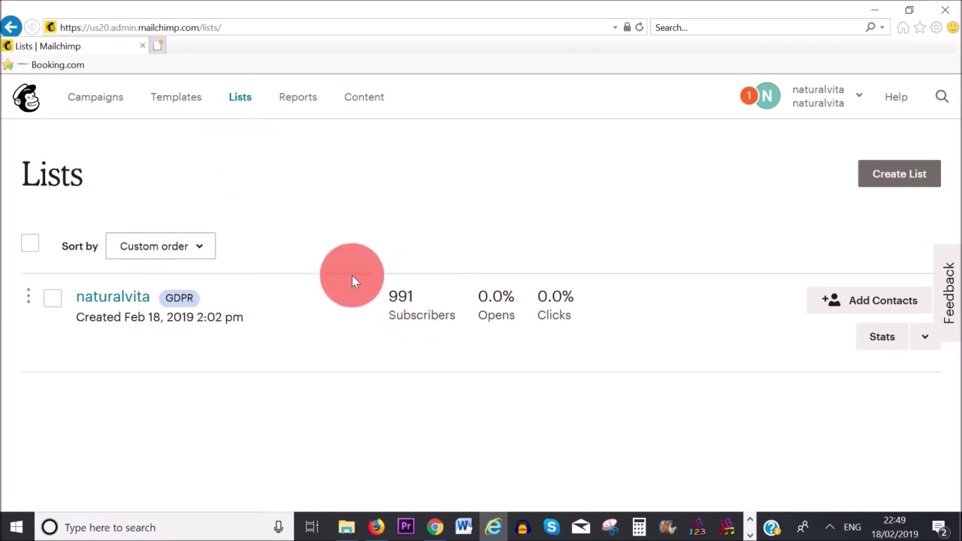
Open the signup form options of the naturalvita list.
{"action": "left_click", "coordinate": [133, 306]}
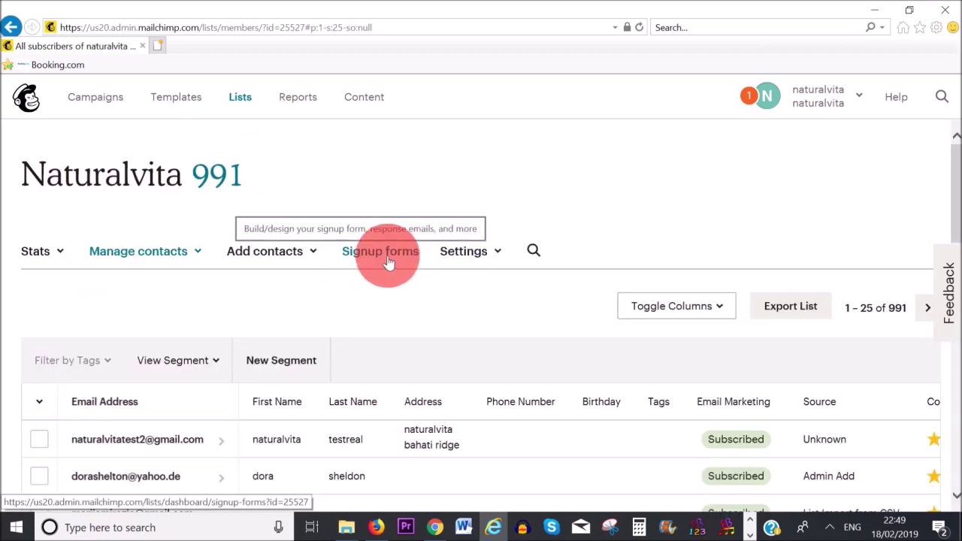
{"action": "left_click", "coordinate": [387, 260]}
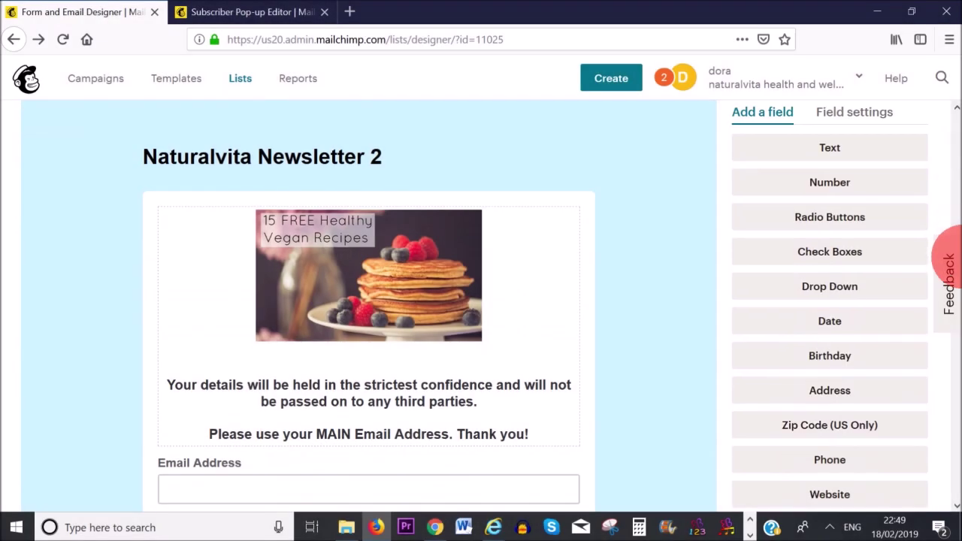
Examine the example newsletter form, the website's embedded subscribe form and the pop-up form, including their marketing permissions sections.
{"action": "scroll", "coordinate": [946, 248], "scroll_direction": "down", "scroll_amount": 3}
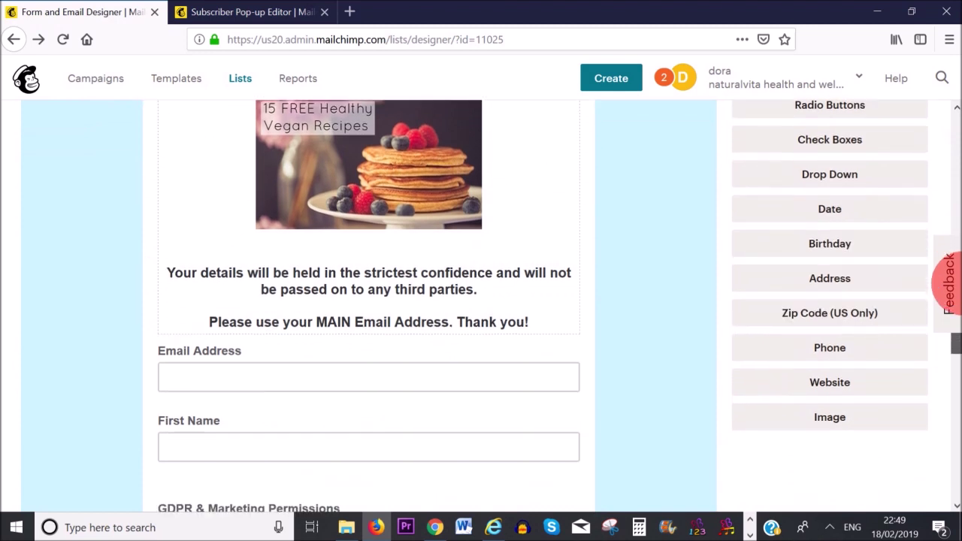
{"action": "scroll", "coordinate": [948, 282], "scroll_direction": "down", "scroll_amount": 1}
{"action": "left_click_drag", "start_coordinate": [948, 351], "coordinate": [243, 350]}
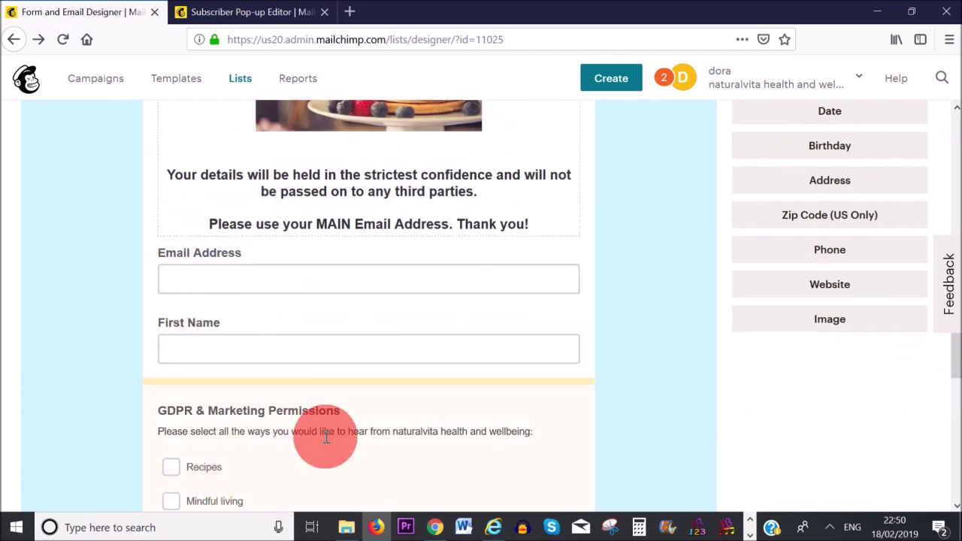
{"action": "left_click_drag", "start_coordinate": [944, 347], "coordinate": [139, 265]}
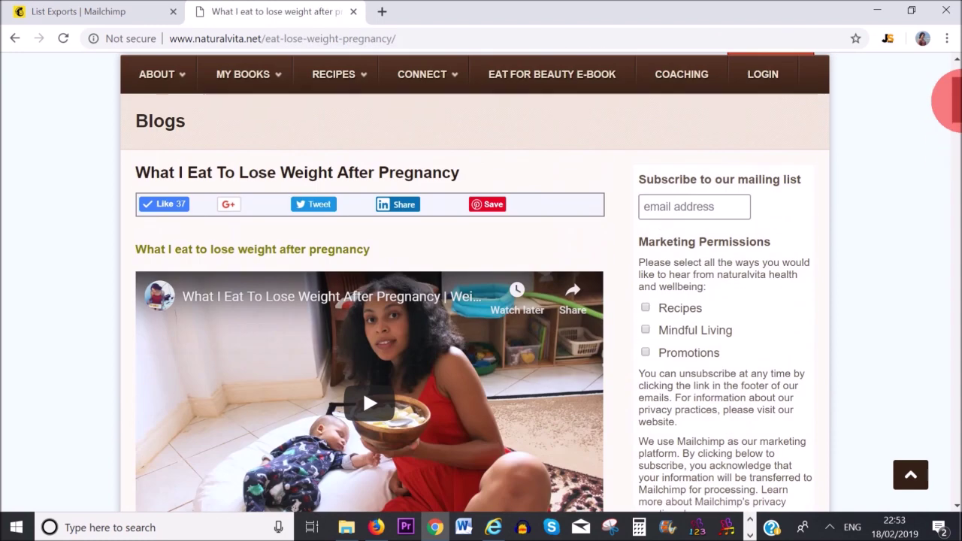
{"action": "left_click_drag", "start_coordinate": [948, 97], "coordinate": [947, 114]}
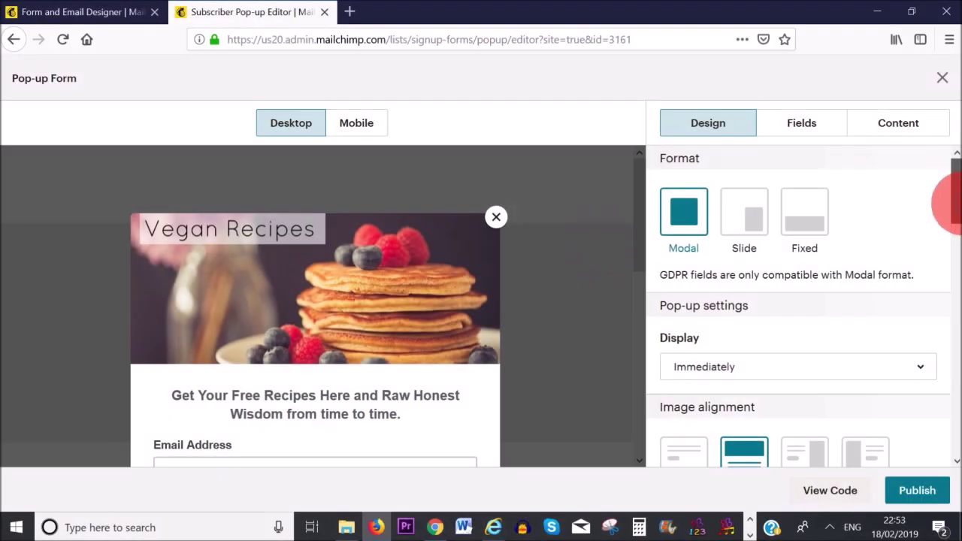
{"action": "scroll", "coordinate": [946, 210], "scroll_direction": "down", "scroll_amount": 2}
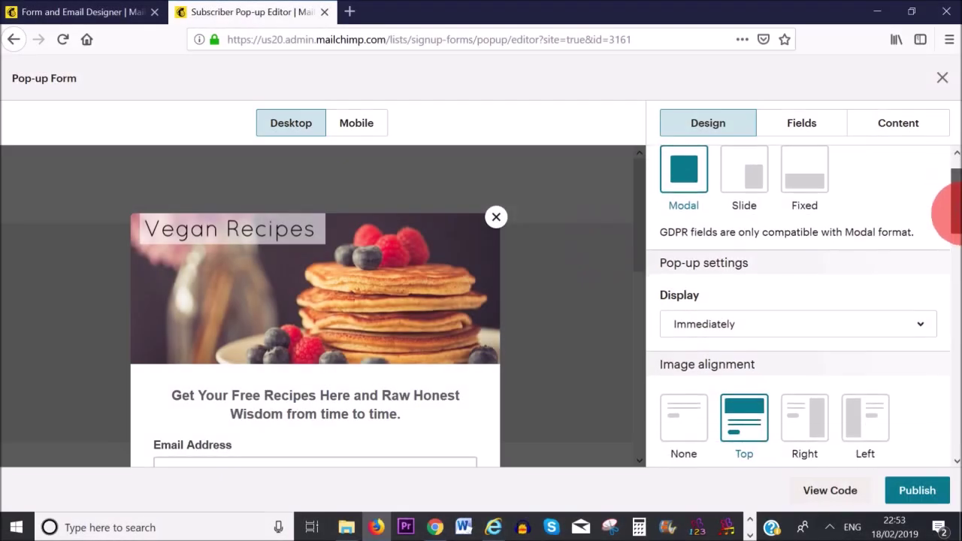
{"action": "scroll", "coordinate": [953, 213], "scroll_direction": "down", "scroll_amount": 1}
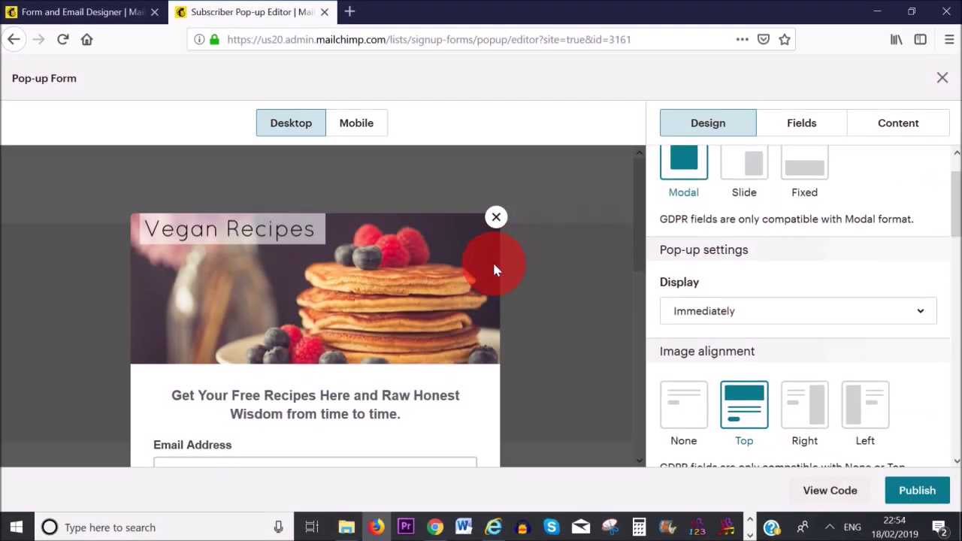
{"action": "scroll", "coordinate": [393, 263], "scroll_direction": "down", "scroll_amount": 4}
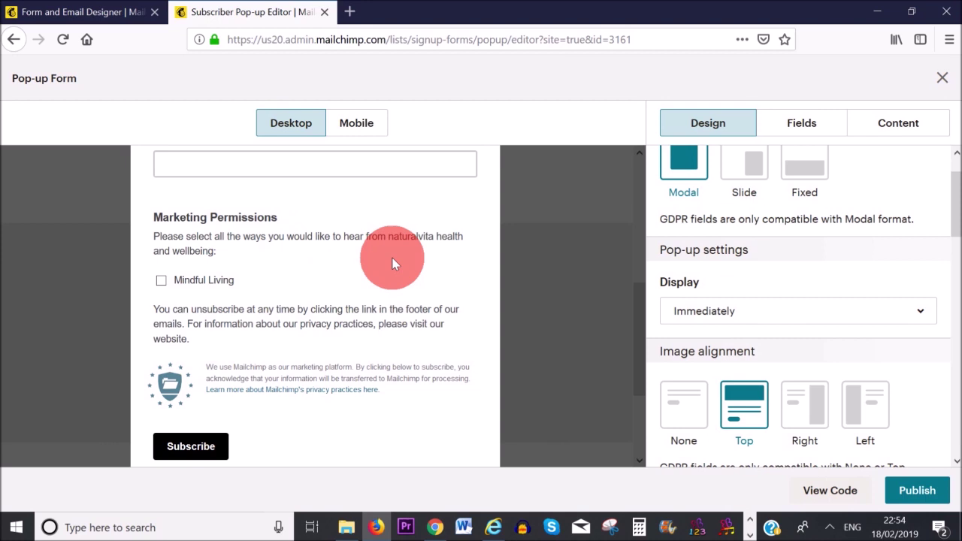
{"action": "scroll", "coordinate": [393, 263], "scroll_direction": "up", "scroll_amount": 5}
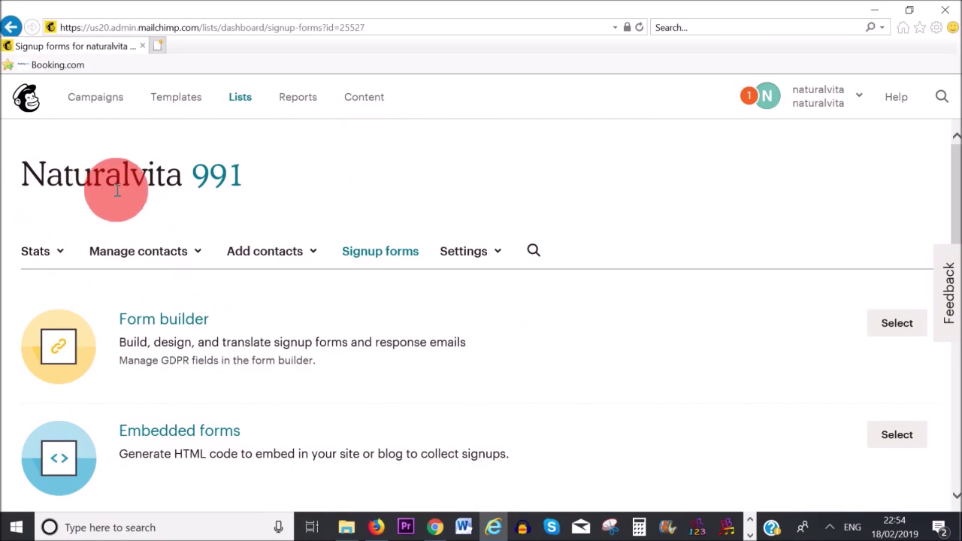
Open the naturalvita list in the form builder and remove the title above the signup form.
{"action": "left_click", "coordinate": [157, 328]}
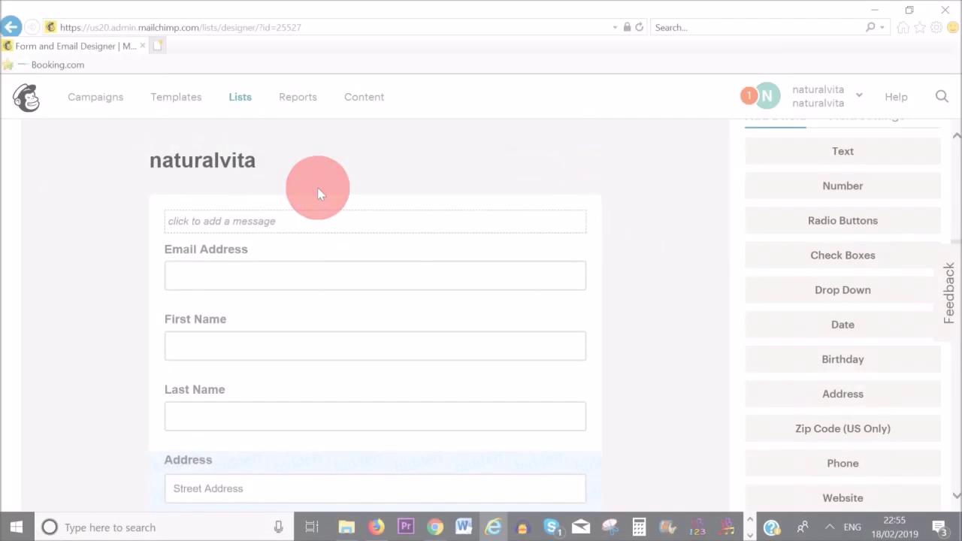
{"action": "mouse_move", "coordinate": [204, 161]}
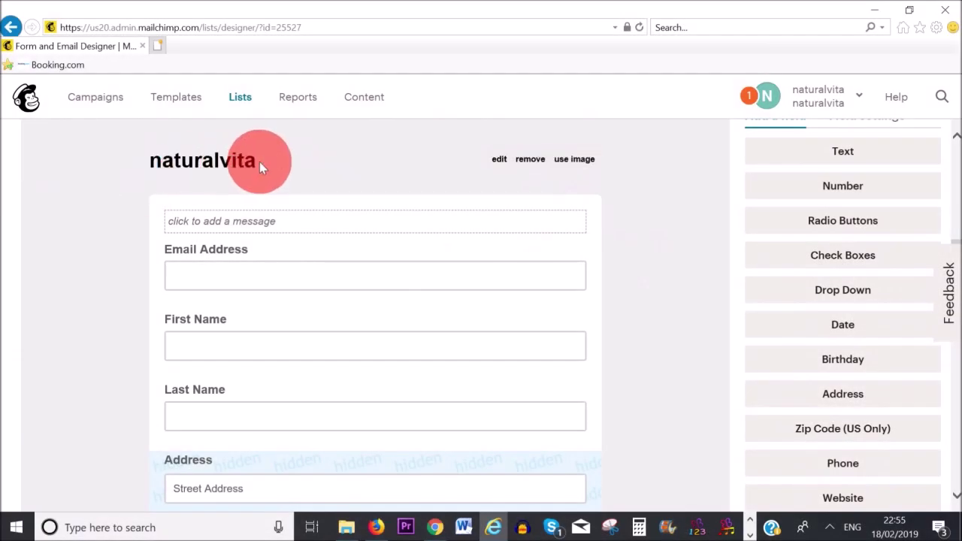
{"action": "left_click", "coordinate": [529, 162]}
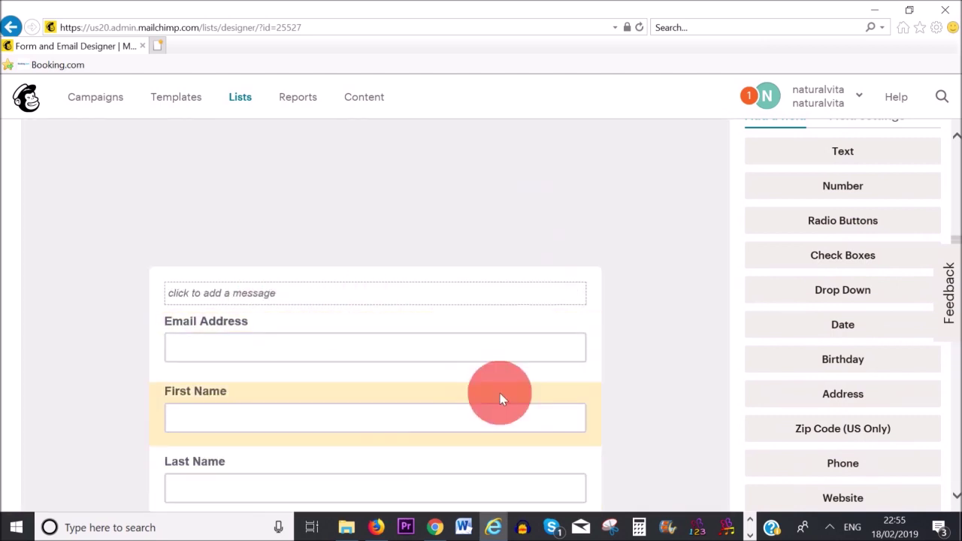
Open the form's message area for editing and upload the image "15 healthy vegan recipes 2" for it.
{"action": "left_click", "coordinate": [573, 293]}
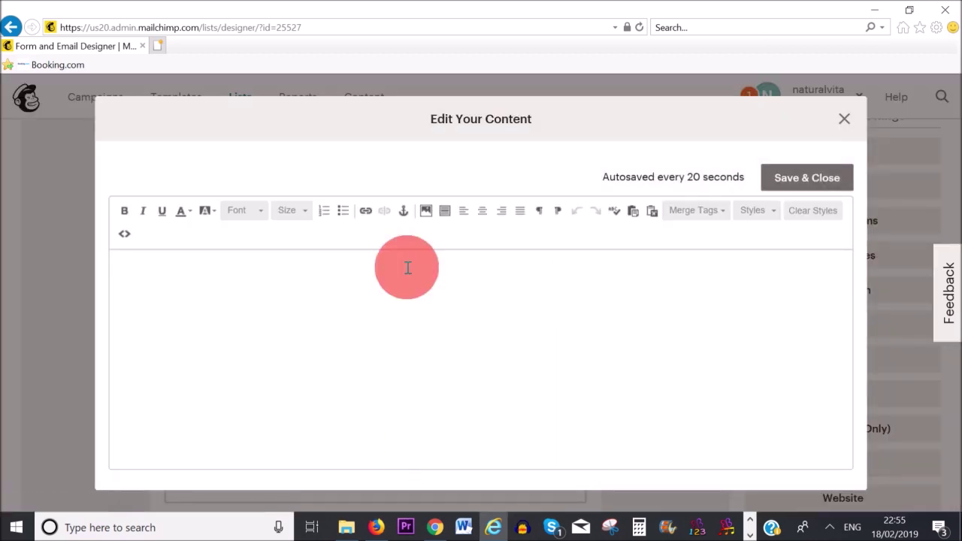
{"action": "left_click", "coordinate": [424, 211]}
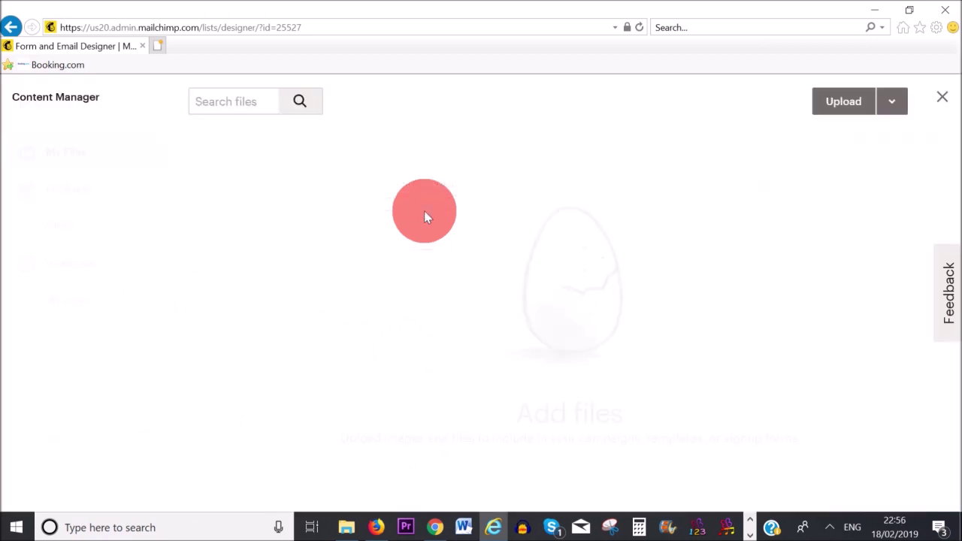
{"action": "left_click", "coordinate": [839, 113]}
{"action": "left_click", "coordinate": [154, 154]}
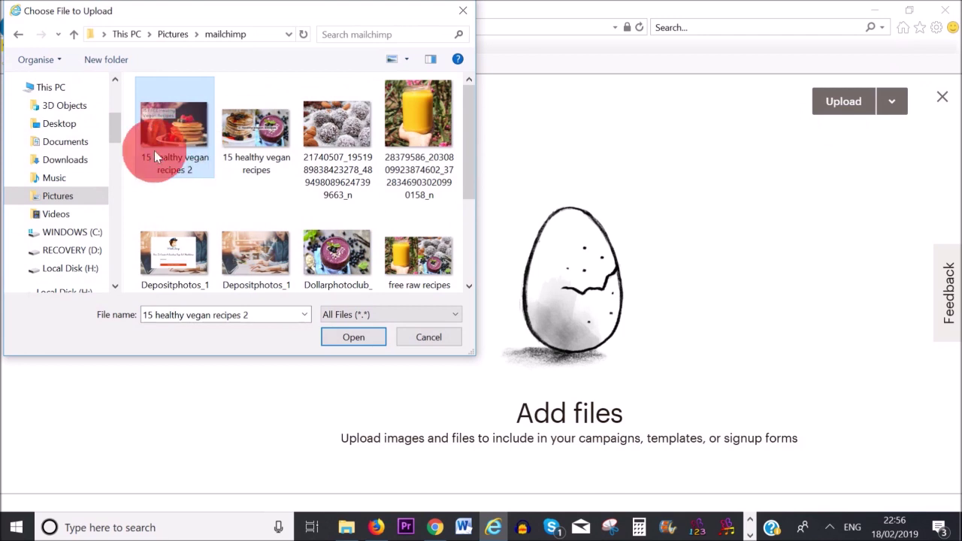
{"action": "left_click", "coordinate": [361, 340]}
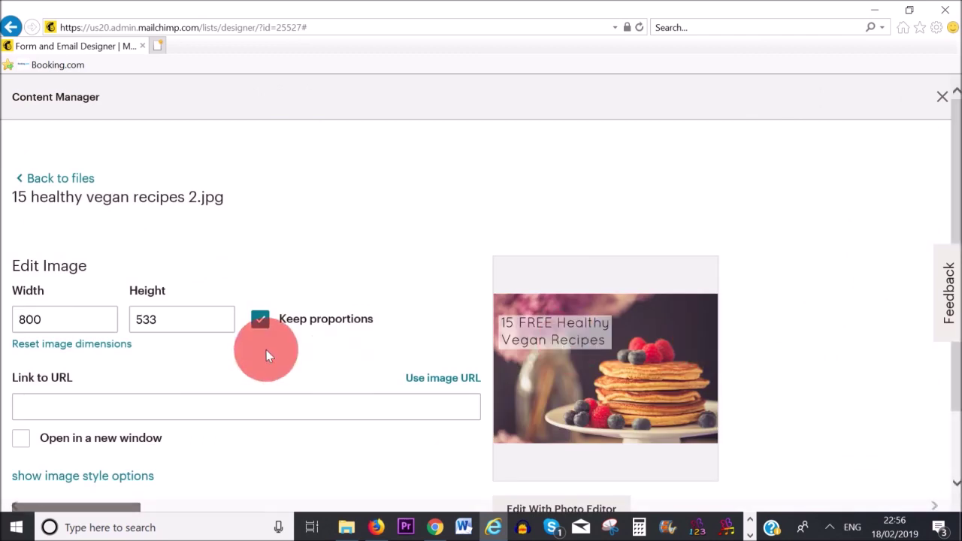
Set the uploaded image's width to 250 with its proportions kept and insert it into the form message.
{"action": "left_click", "coordinate": [62, 321]}
{"action": "key", "text": "BackSpace"}
{"action": "key", "text": "BackSpace"}
{"action": "key", "text": "BackSpace"}
{"action": "type", "text": "250"}
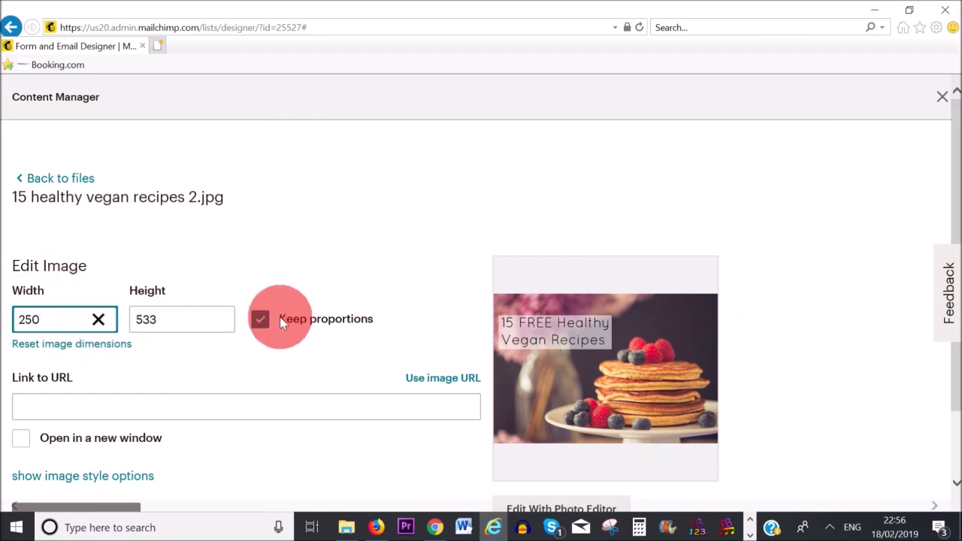
{"action": "left_click", "coordinate": [237, 342]}
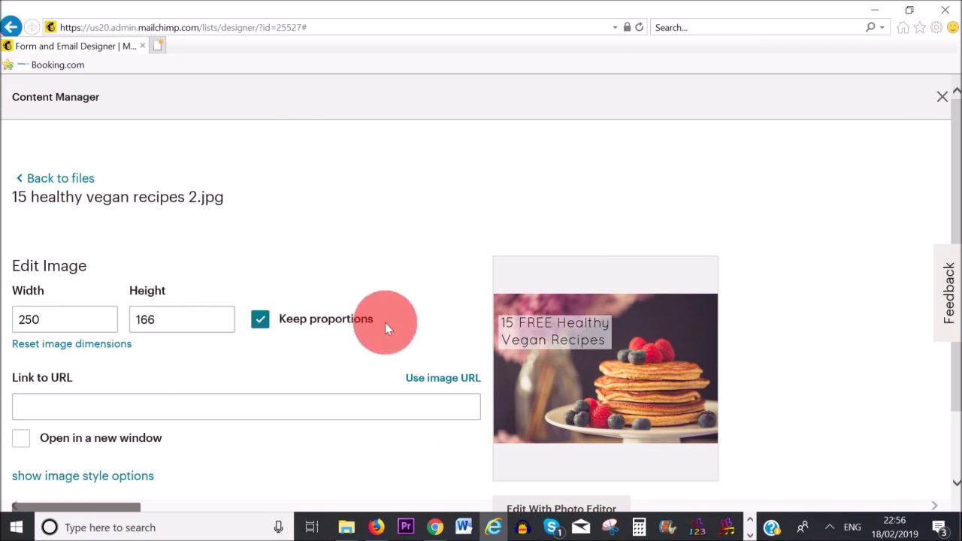
{"action": "scroll", "coordinate": [165, 398], "scroll_direction": "down", "scroll_amount": 1}
{"action": "left_click", "coordinate": [89, 450]}
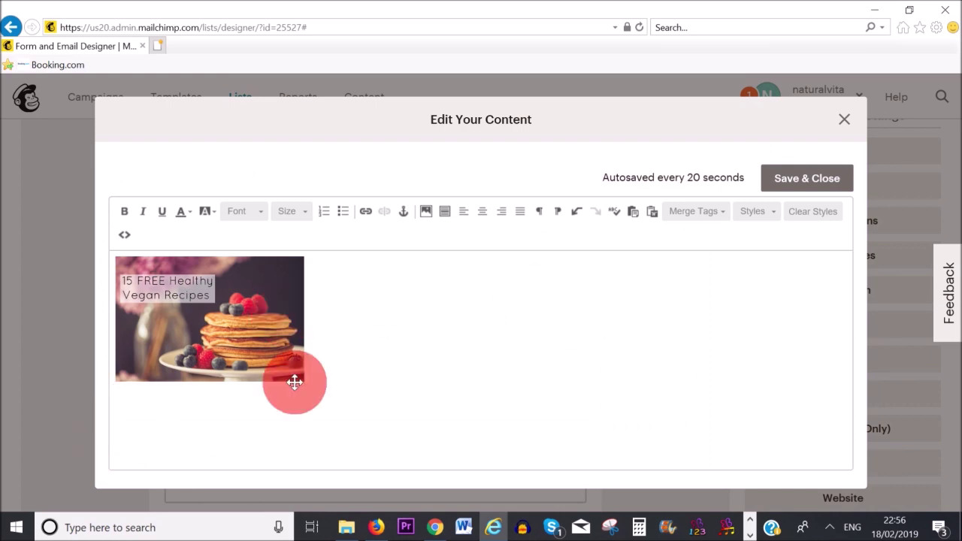
{"action": "left_click", "coordinate": [319, 395]}
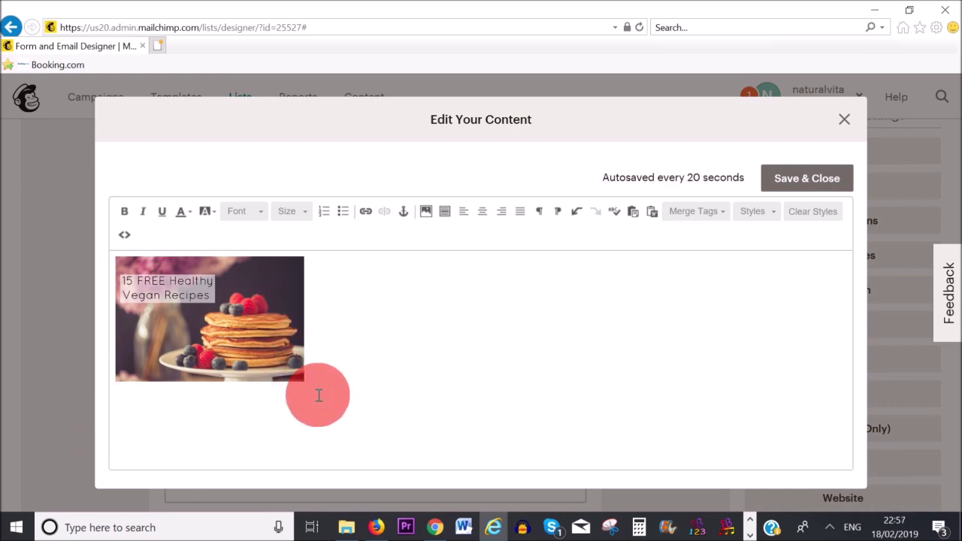
Add bold, centred text under the image promising strict confidence and no third-party sharing, plus "Please use your MAIN Email Address. Thank you!".
{"action": "type", "text": "Your details will be held in the strictest confidence and will not be passed on to any third parties. Please use your MAIN Email Address. Thank you!"}
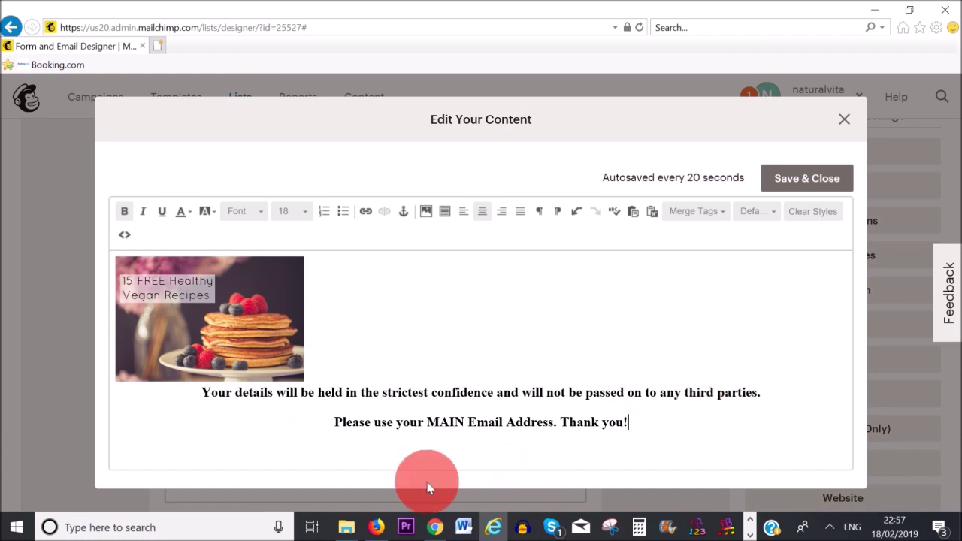
{"action": "left_click", "coordinate": [481, 392]}
{"action": "left_click", "coordinate": [464, 215]}
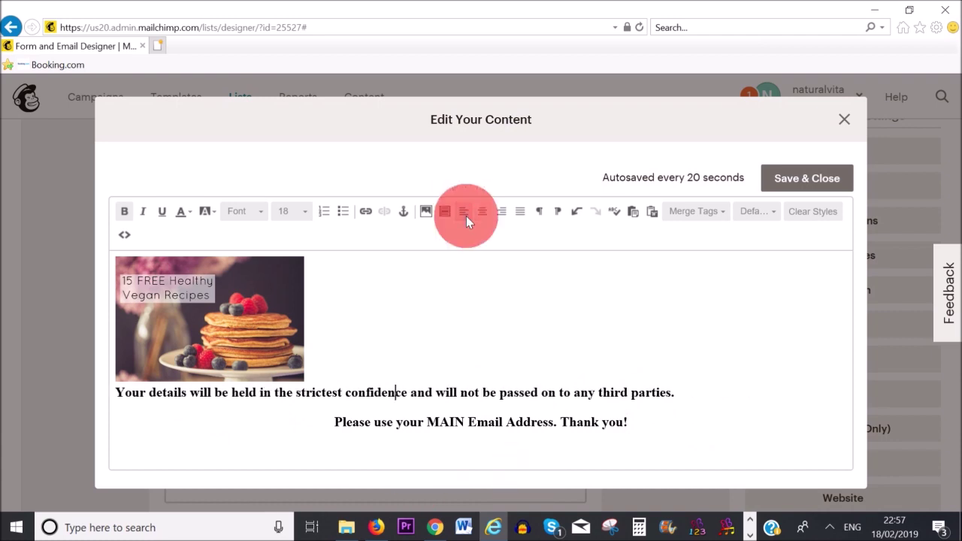
{"action": "left_click", "coordinate": [489, 213]}
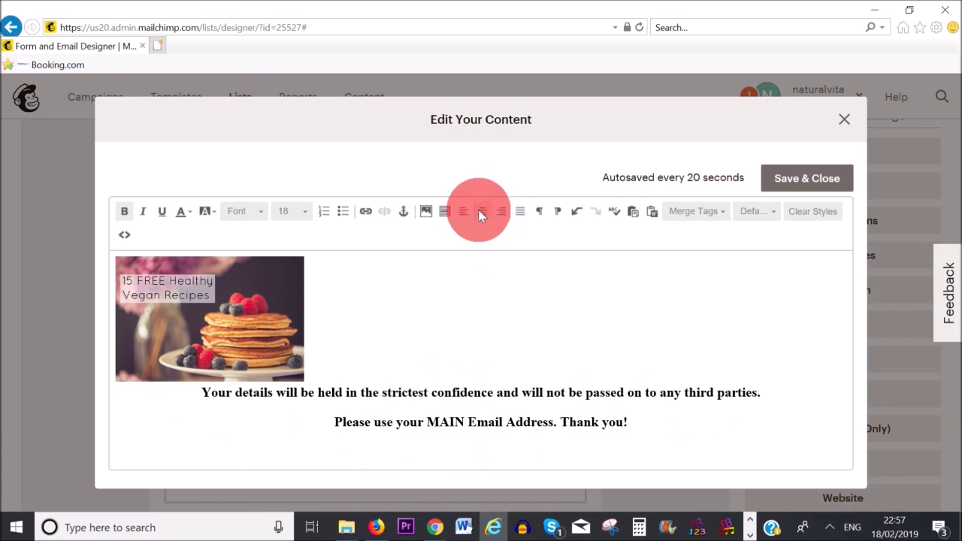
Centre the recipe image, insert a blank line between it and the text, and save the form message.
{"action": "left_click", "coordinate": [302, 376]}
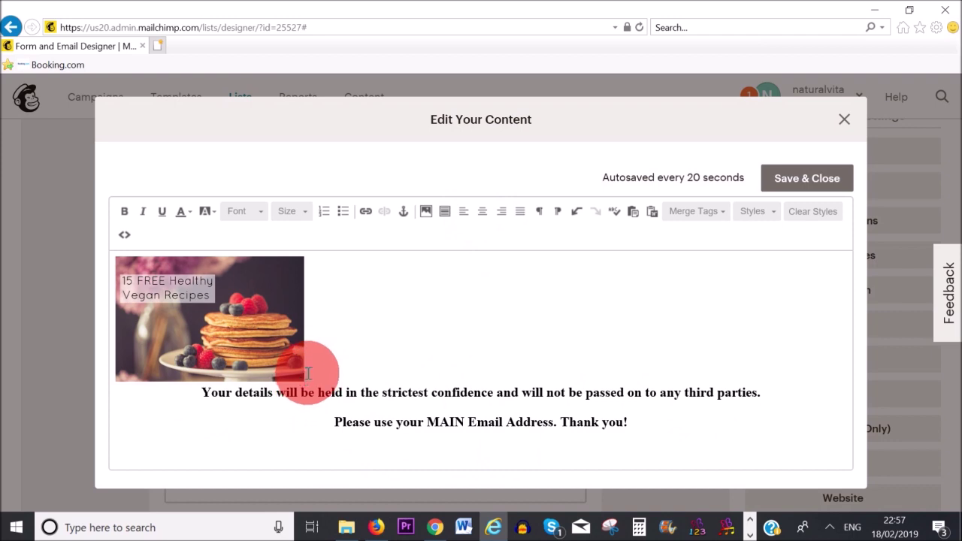
{"action": "left_click", "coordinate": [482, 213]}
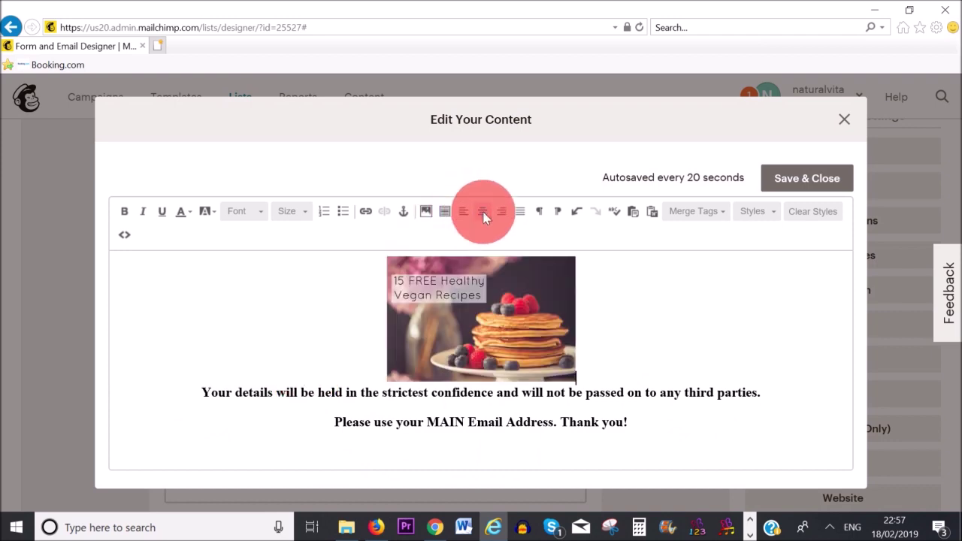
{"action": "key", "text": "Return"}
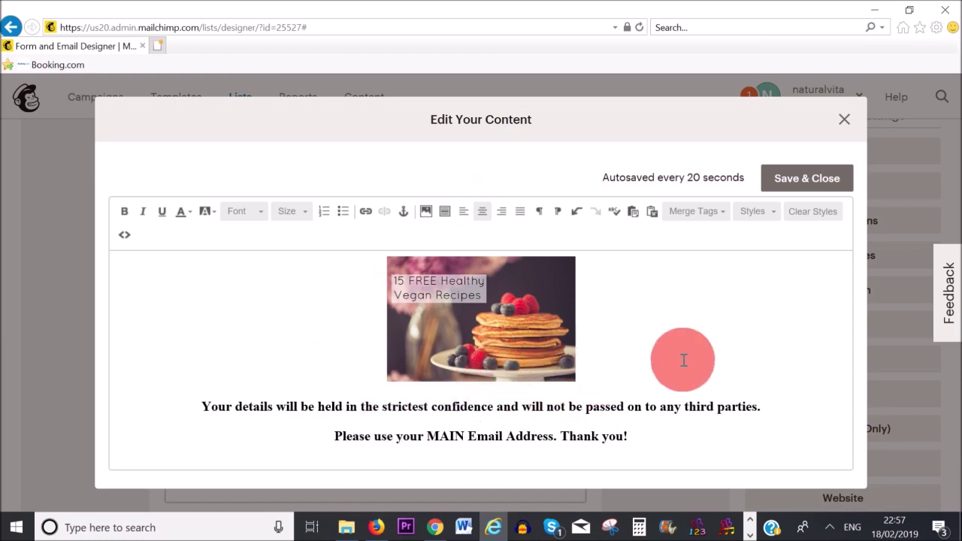
{"action": "left_click", "coordinate": [794, 190]}
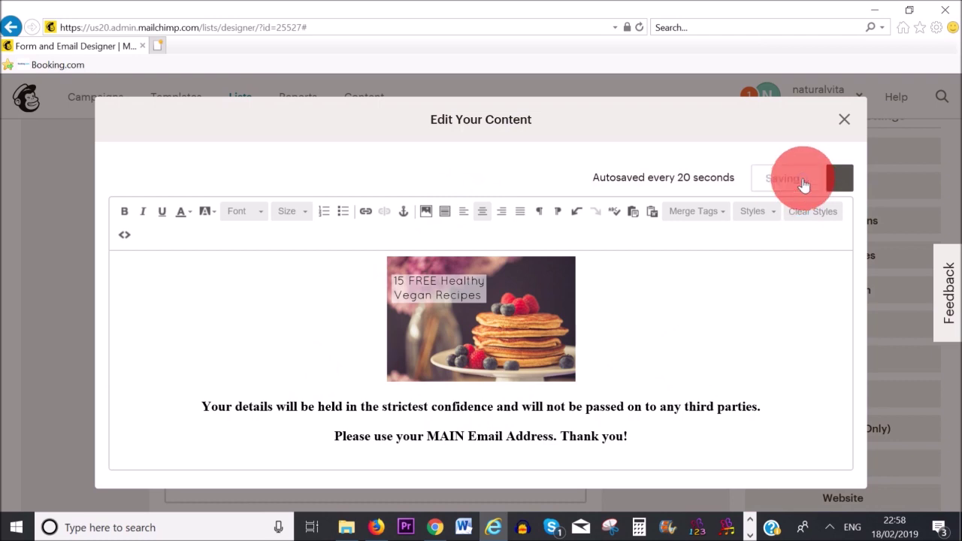
Delete the Last Name field from the signup form and confirm the deletion with DELETE.
{"action": "scroll", "coordinate": [940, 290], "scroll_direction": "down", "scroll_amount": 5}
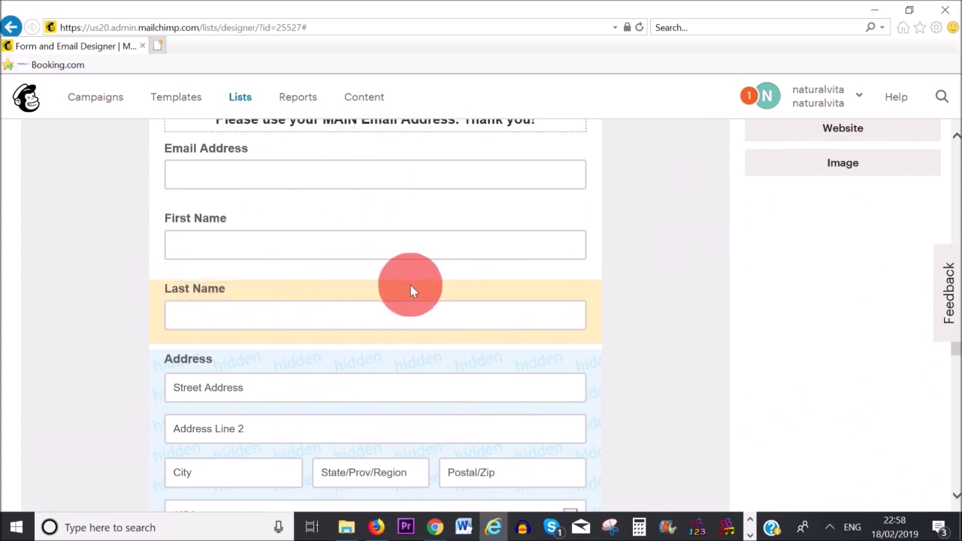
{"action": "left_click", "coordinate": [470, 301]}
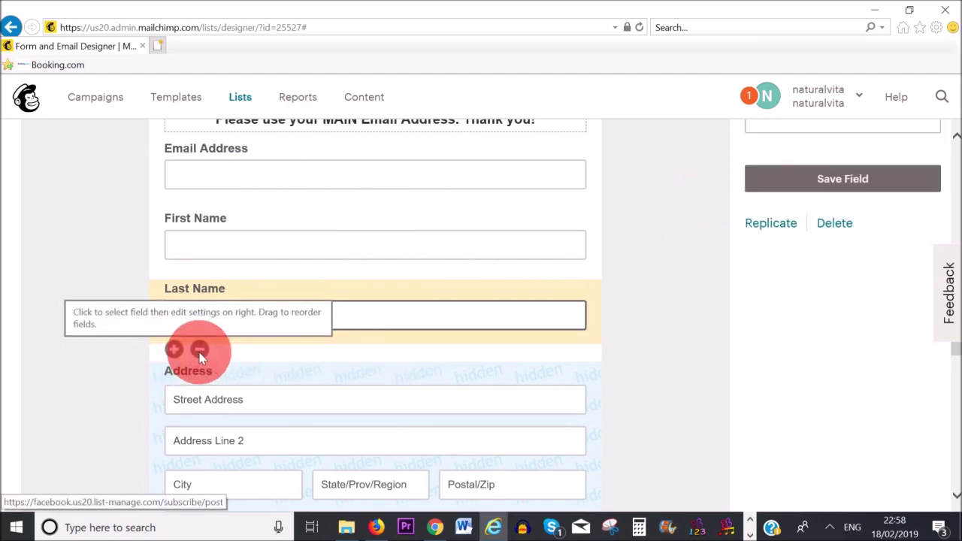
{"action": "left_click", "coordinate": [199, 352]}
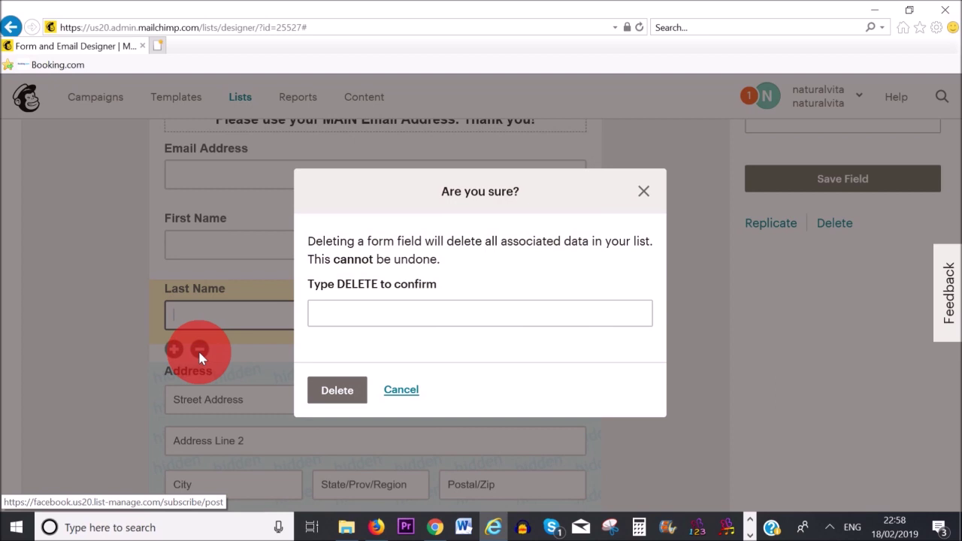
{"action": "left_click", "coordinate": [369, 309]}
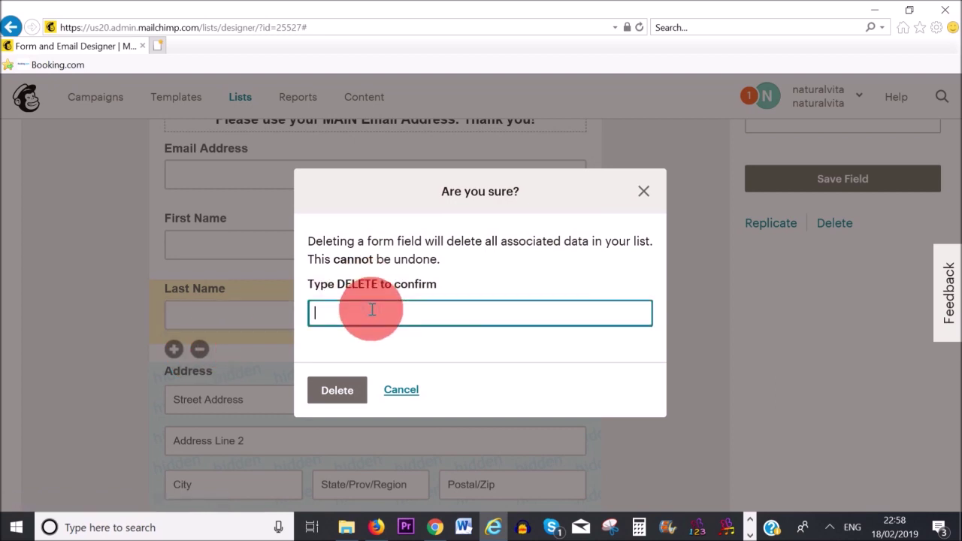
{"action": "type", "text": "DELETE"}
{"action": "left_click", "coordinate": [338, 390]}
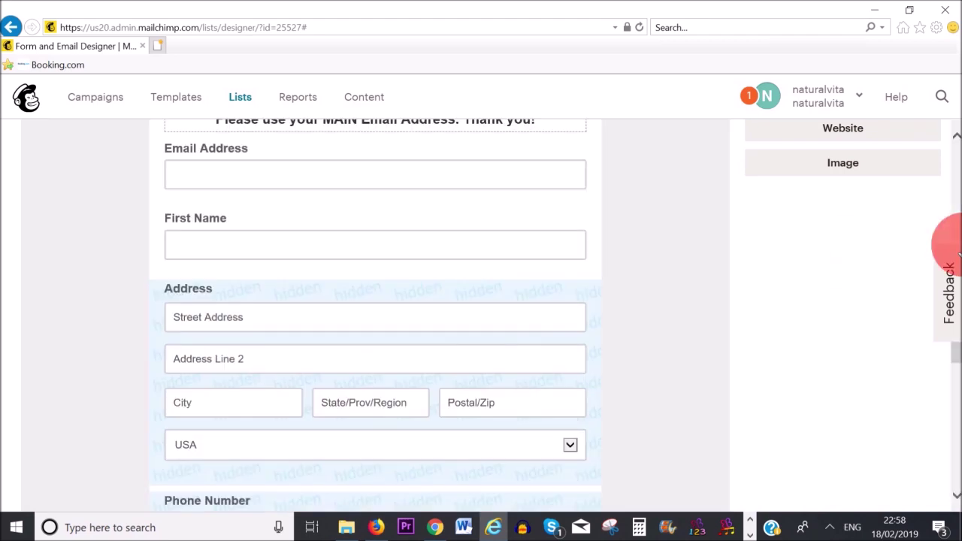
Delete the Address, Phone Number and Birthday fields from the signup form, confirming each deletion with DELETE.
{"action": "left_click", "coordinate": [566, 197]}
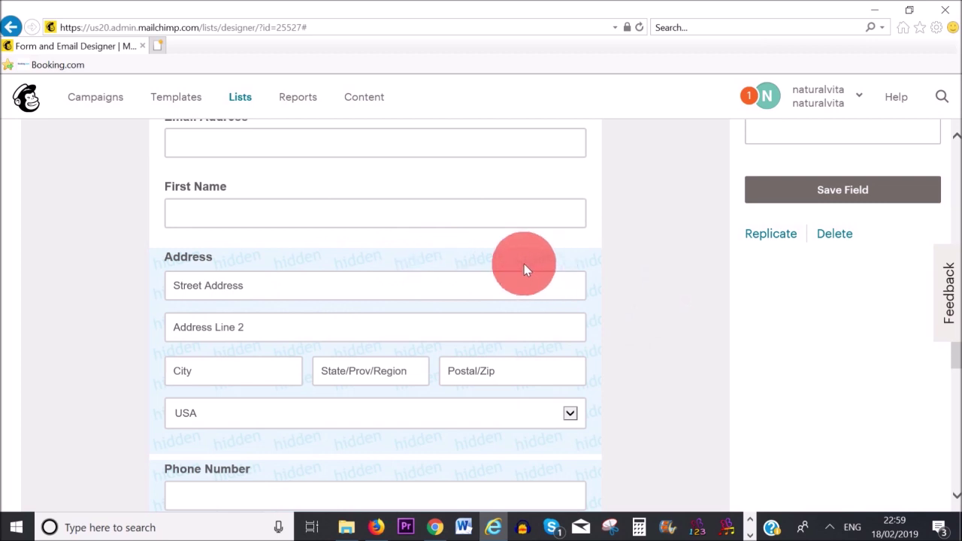
{"action": "left_click", "coordinate": [199, 459]}
{"action": "type", "text": "DELETE"}
{"action": "left_click", "coordinate": [336, 389]}
{"action": "left_click", "coordinate": [200, 317]}
{"action": "type", "text": "DELETE"}
{"action": "left_click", "coordinate": [336, 390]}
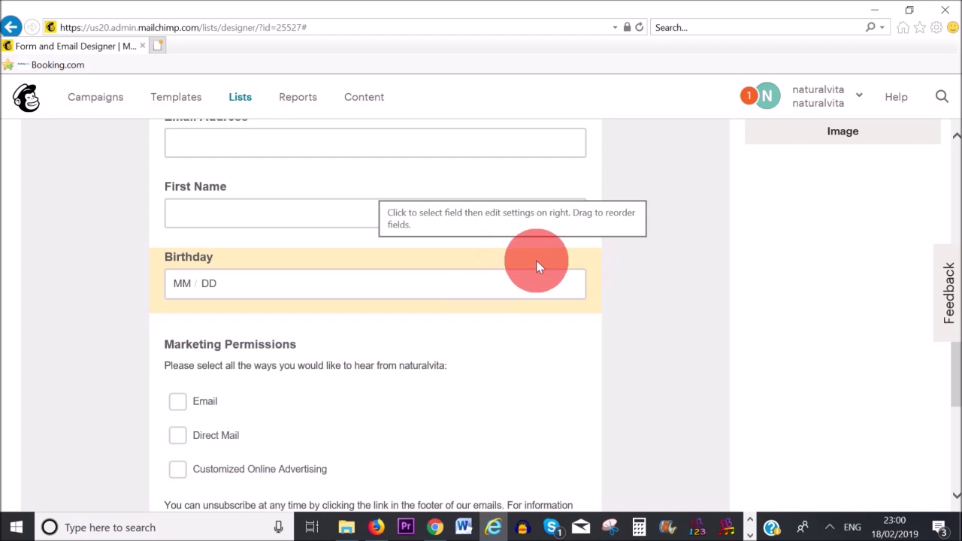
{"action": "left_click", "coordinate": [199, 318]}
{"action": "type", "text": "DELETE"}
{"action": "left_click", "coordinate": [337, 390]}
Try to add a Zip Code (US Only) field to the signup form.
{"action": "scroll", "coordinate": [375, 316], "scroll_direction": "up", "scroll_amount": 4}
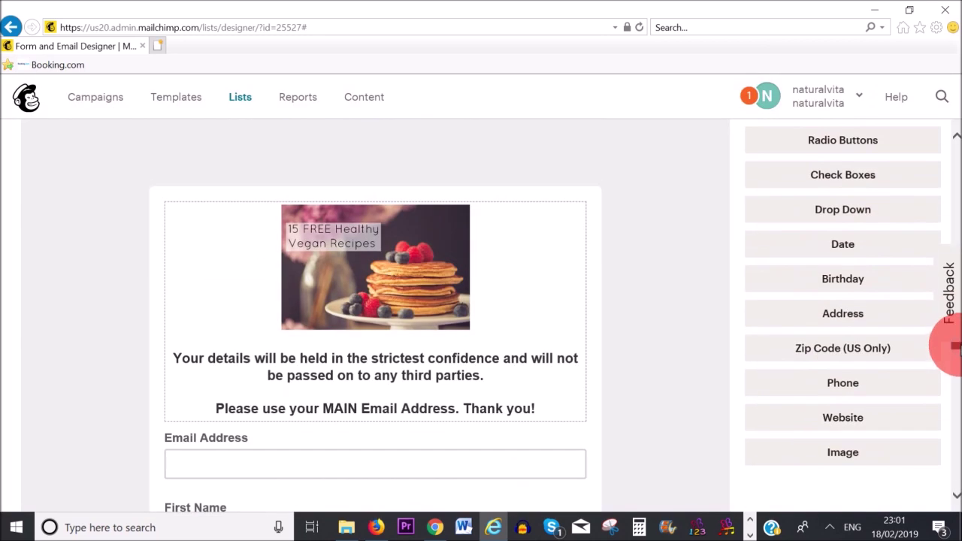
{"action": "scroll", "coordinate": [375, 315], "scroll_direction": "down", "scroll_amount": 2}
{"action": "scroll", "coordinate": [948, 319], "scroll_direction": "down", "scroll_amount": 1}
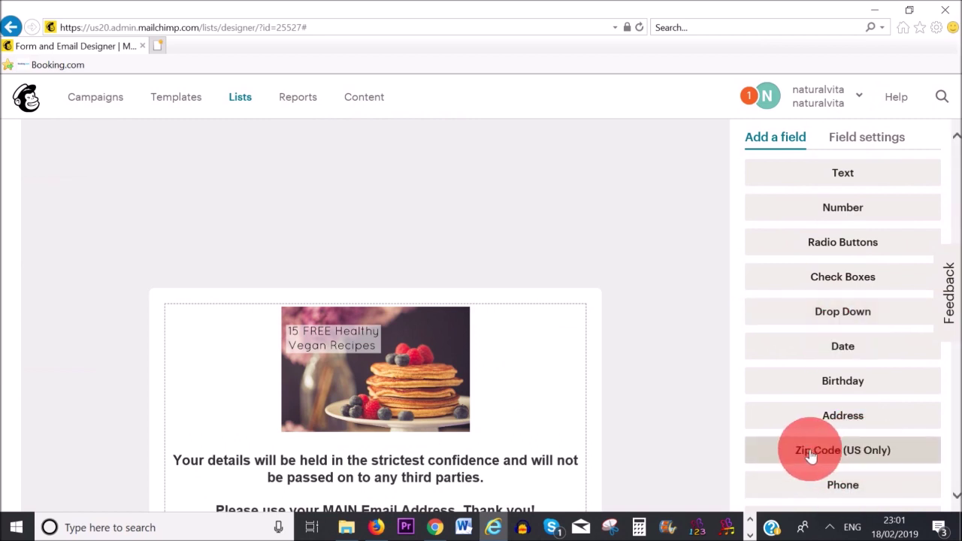
{"action": "left_click", "coordinate": [839, 449]}
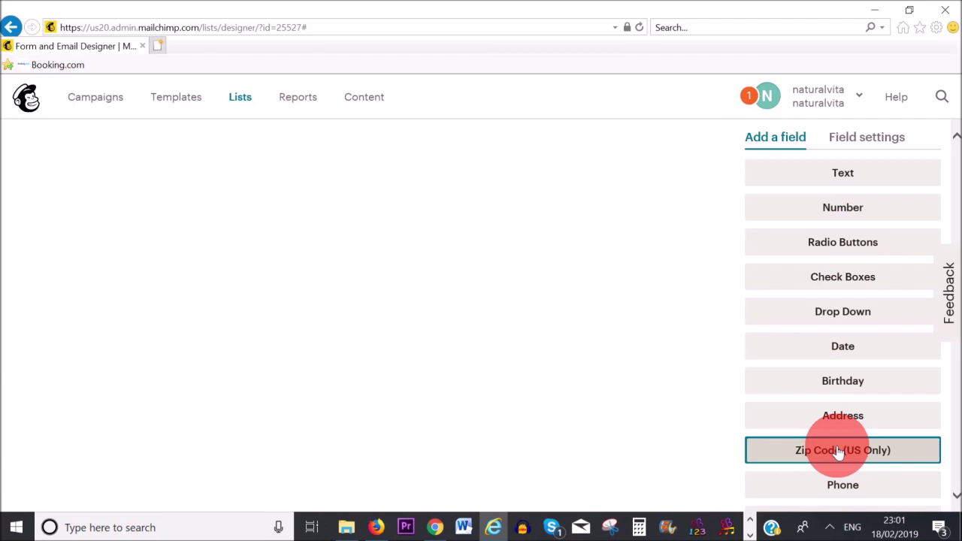
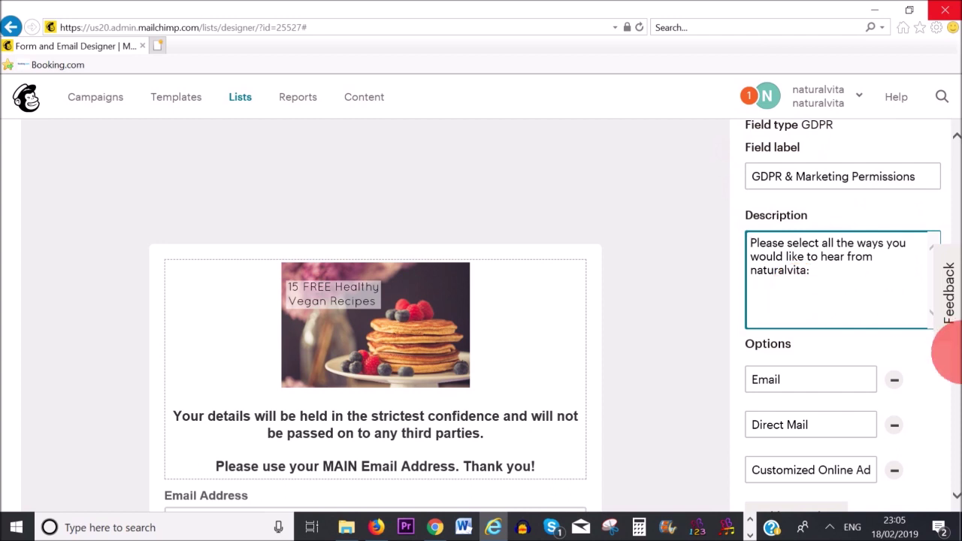
Rename the three marketing permission options as Recipes, Promotions and Mindful Living.
{"action": "scroll", "coordinate": [948, 347], "scroll_direction": "down", "scroll_amount": 5}
{"action": "scroll", "coordinate": [740, 203], "scroll_direction": "up", "scroll_amount": 3}
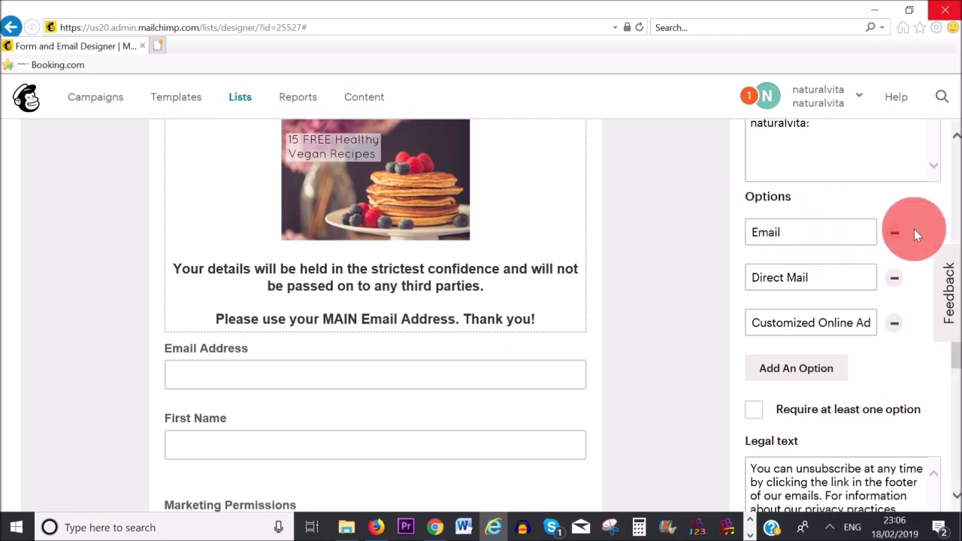
{"action": "left_click", "coordinate": [770, 232]}
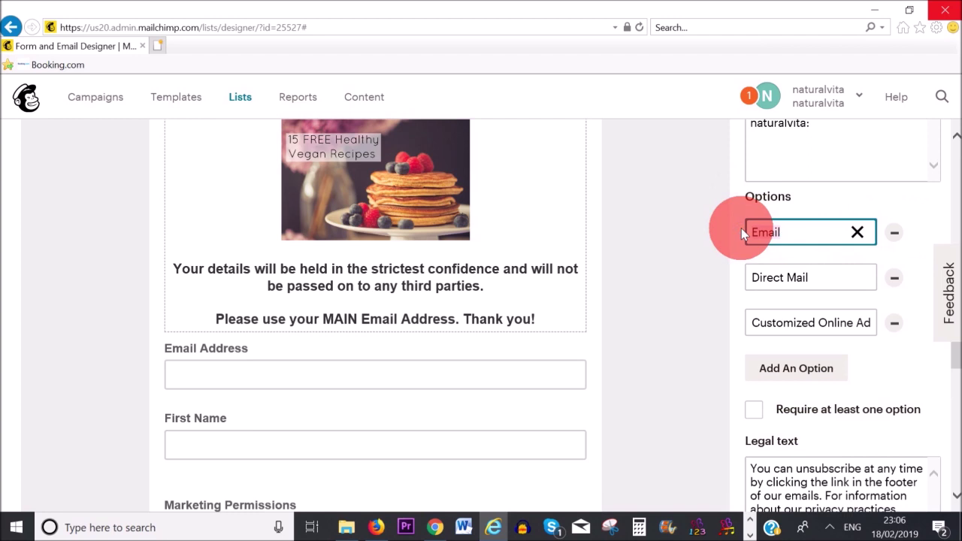
{"action": "type", "text": "Recipes"}
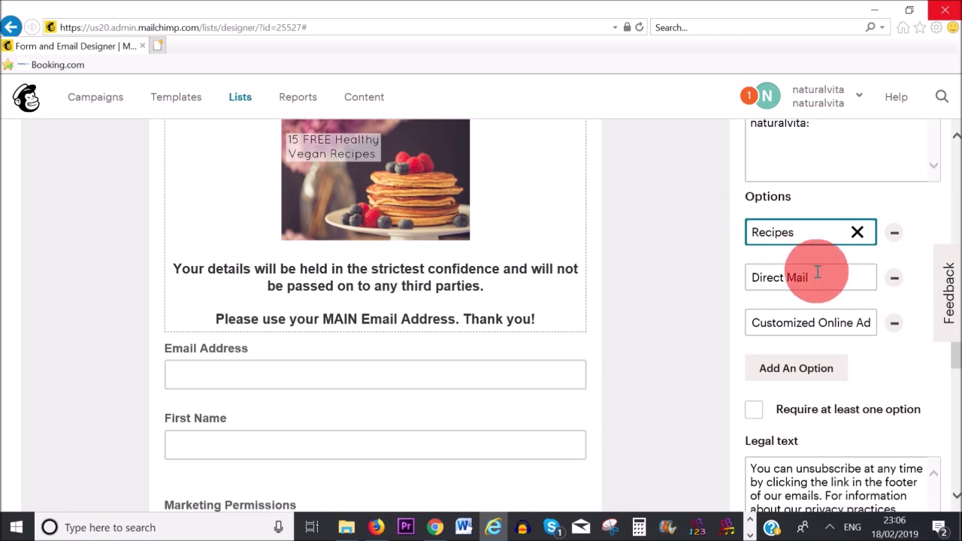
{"action": "key", "text": "Tab"}
{"action": "type", "text": "Promotions"}
{"action": "key", "text": "Tab"}
{"action": "type", "text": "Mindful Living"}
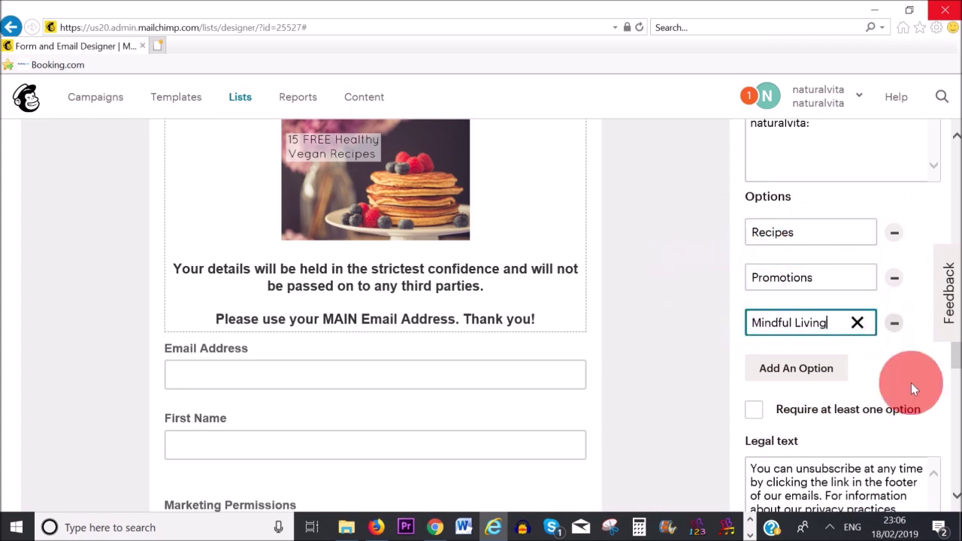
Require at least one marketing permission option, save the GDPR fields and check the published signup form.
{"action": "left_click", "coordinate": [900, 360]}
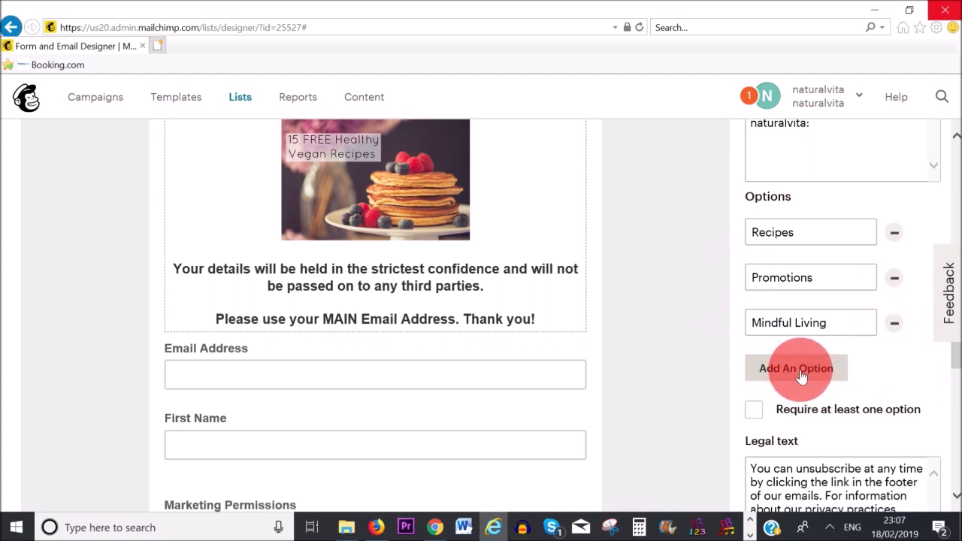
{"action": "scroll", "coordinate": [883, 378], "scroll_direction": "down", "scroll_amount": 1}
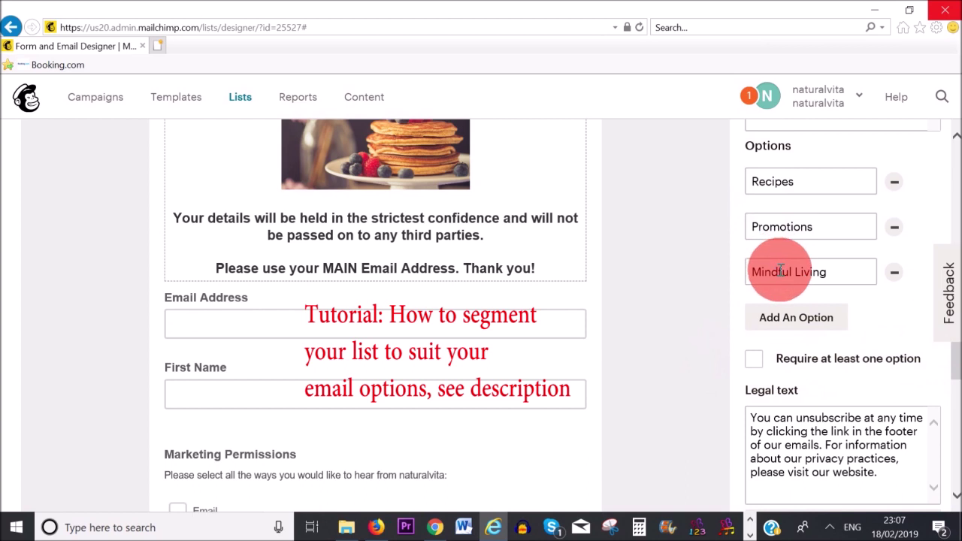
{"action": "left_click", "coordinate": [753, 358]}
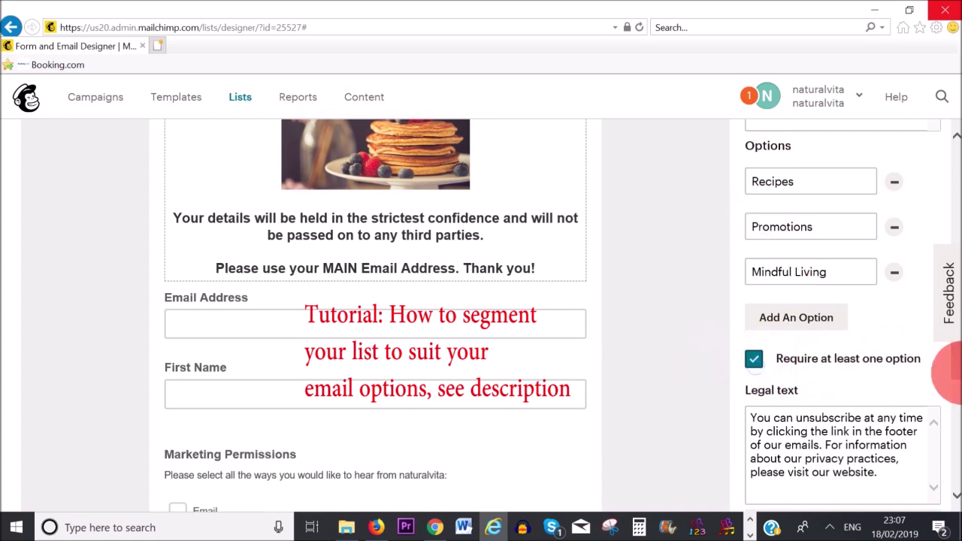
{"action": "scroll", "coordinate": [948, 371], "scroll_direction": "down", "scroll_amount": 2}
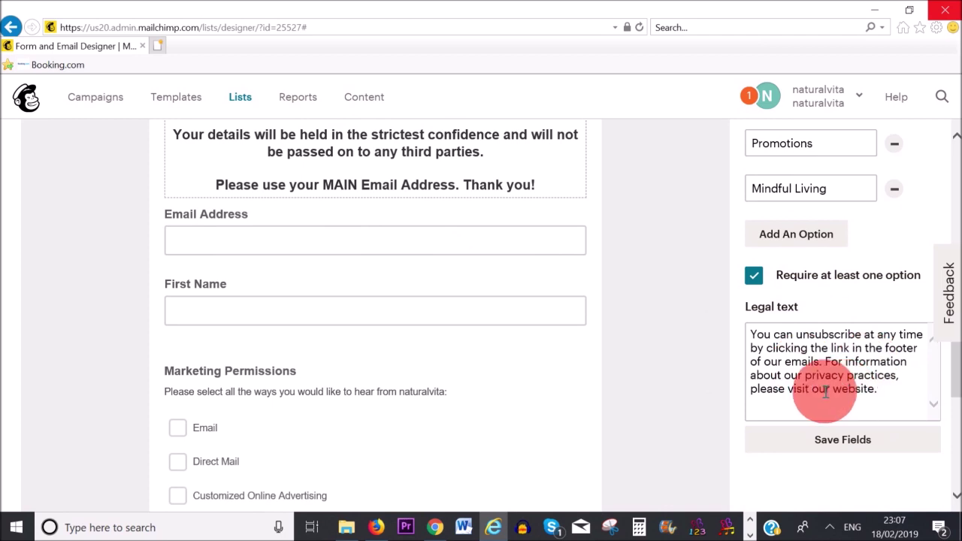
{"action": "left_click", "coordinate": [838, 451]}
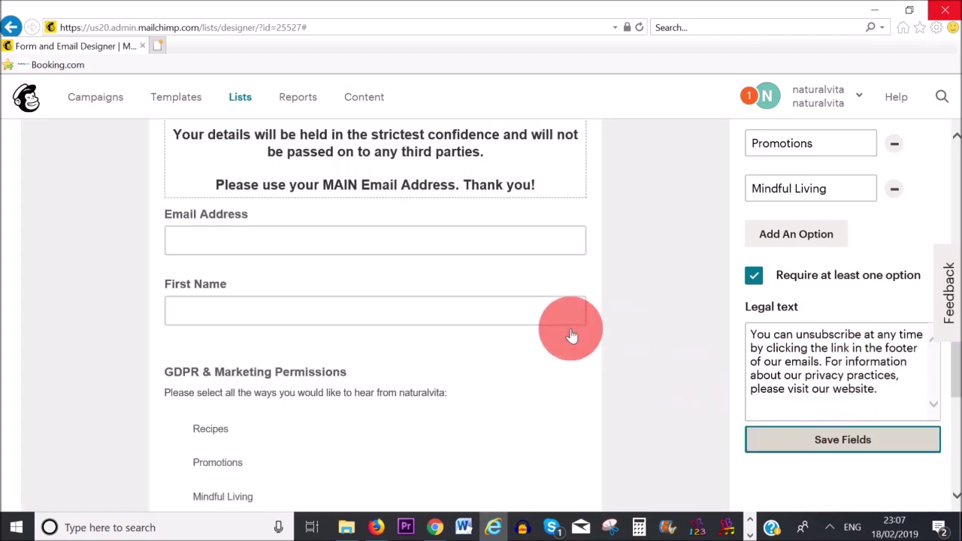
{"action": "scroll", "coordinate": [573, 372], "scroll_direction": "down", "scroll_amount": 3}
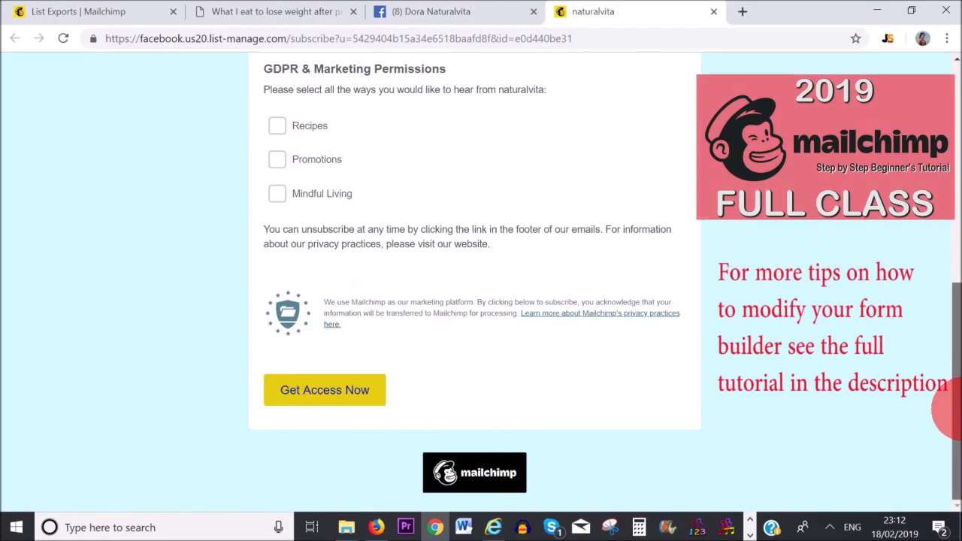
{"action": "scroll", "coordinate": [473, 282], "scroll_direction": "up", "scroll_amount": 6}
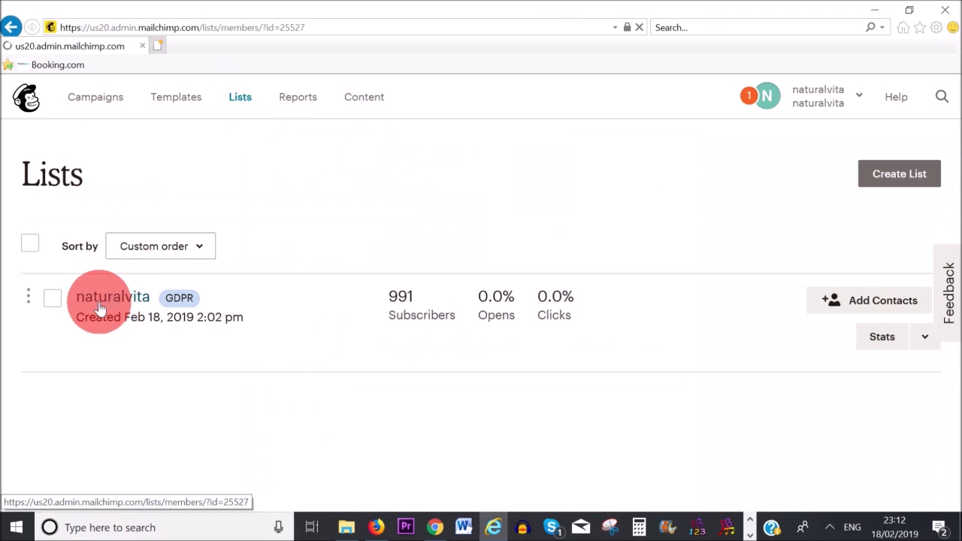
Open the naturalvita list's embedded forms and compare the Classic, Condensed and Horizontal layouts for GDPR fields.
{"action": "left_click", "coordinate": [97, 300]}
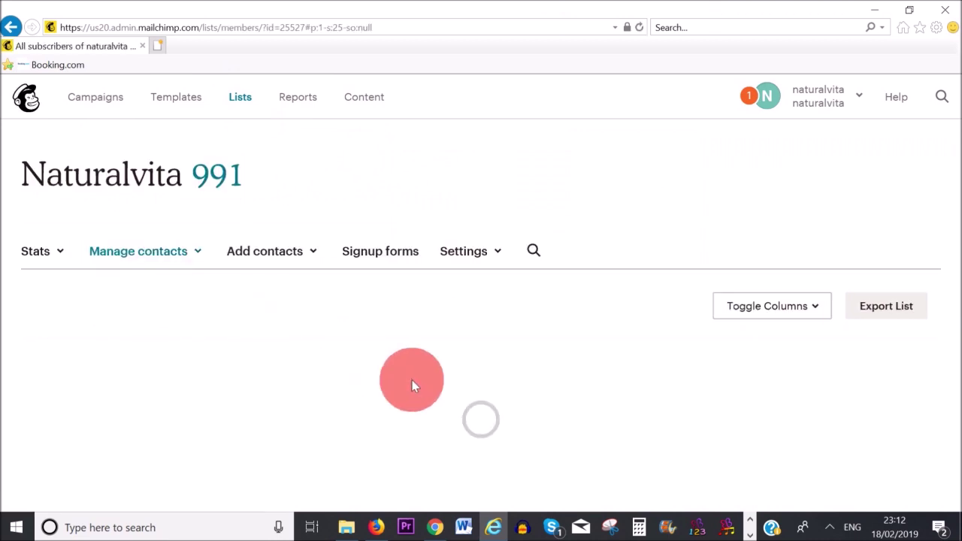
{"action": "left_click", "coordinate": [382, 259]}
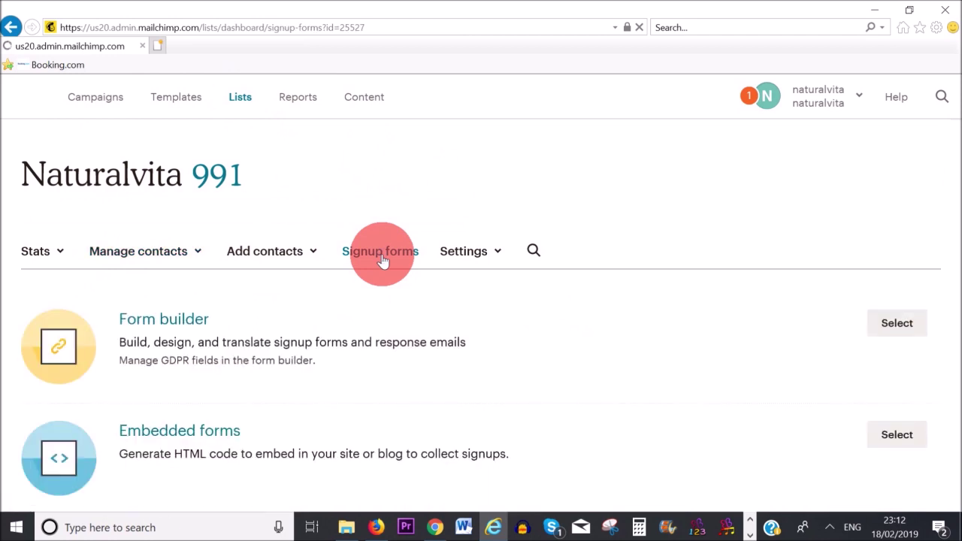
{"action": "left_click_drag", "start_coordinate": [948, 215], "coordinate": [950, 289]}
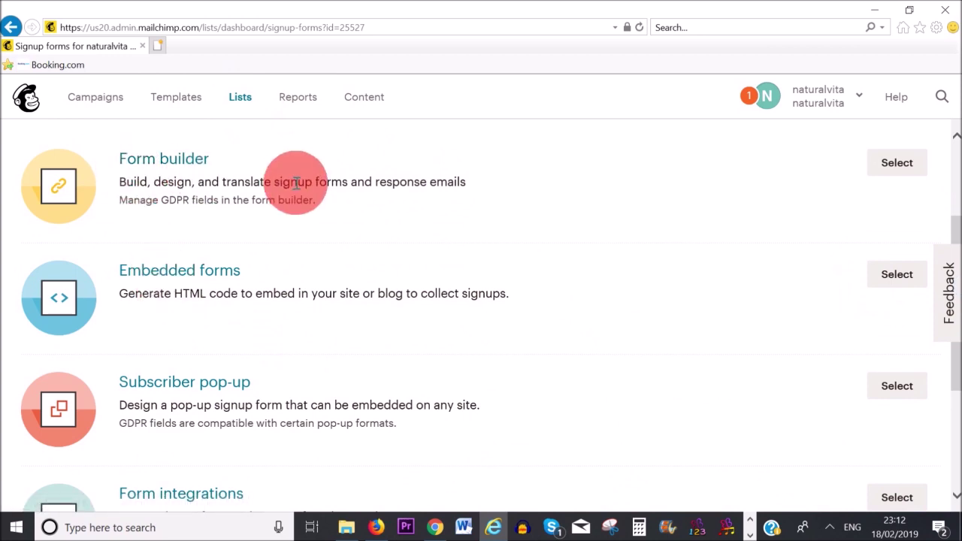
{"action": "left_click", "coordinate": [224, 275]}
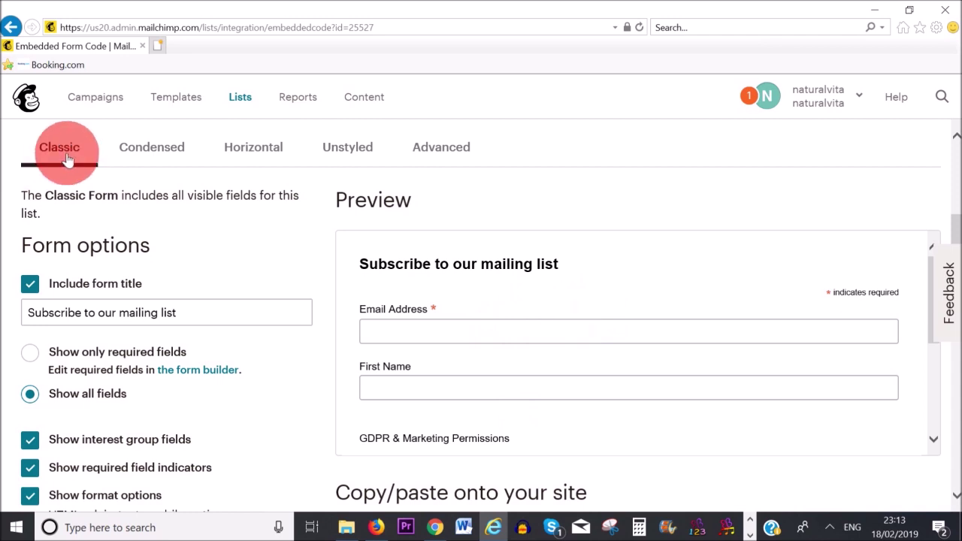
{"action": "left_click", "coordinate": [140, 153]}
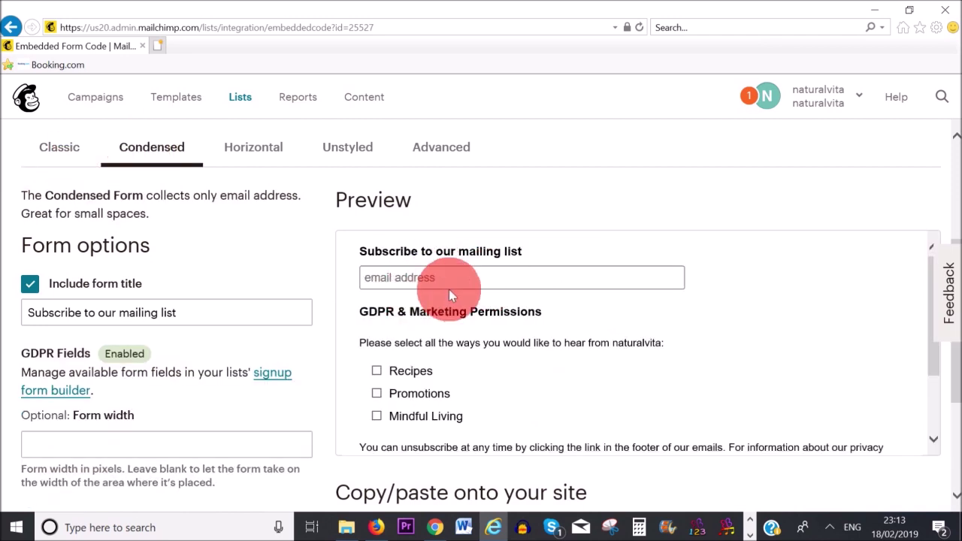
{"action": "left_click", "coordinate": [260, 169]}
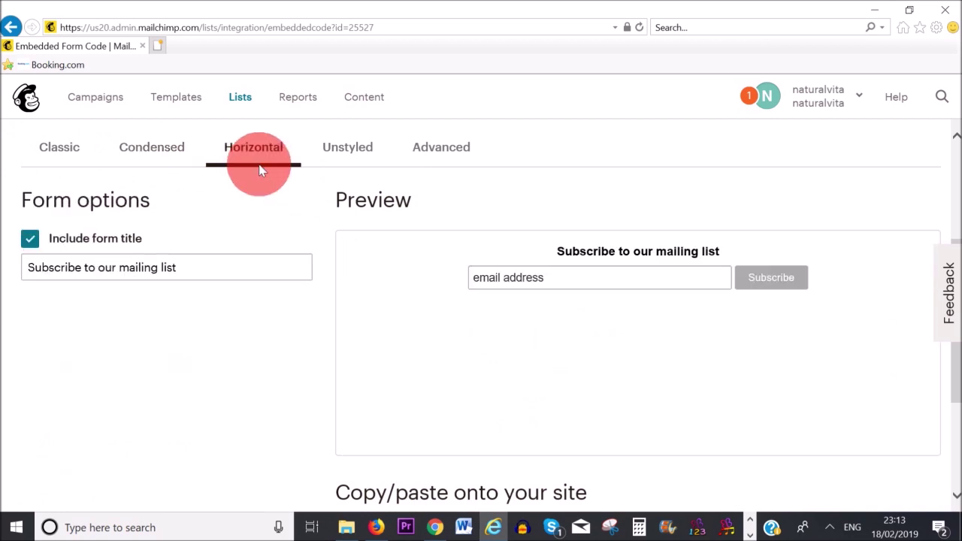
Check the Unstyled layout for GDPR fields, and title the Classic form "Get 15 Free Recipes and Raw Honest Wisdom Today".
{"action": "left_click", "coordinate": [342, 154]}
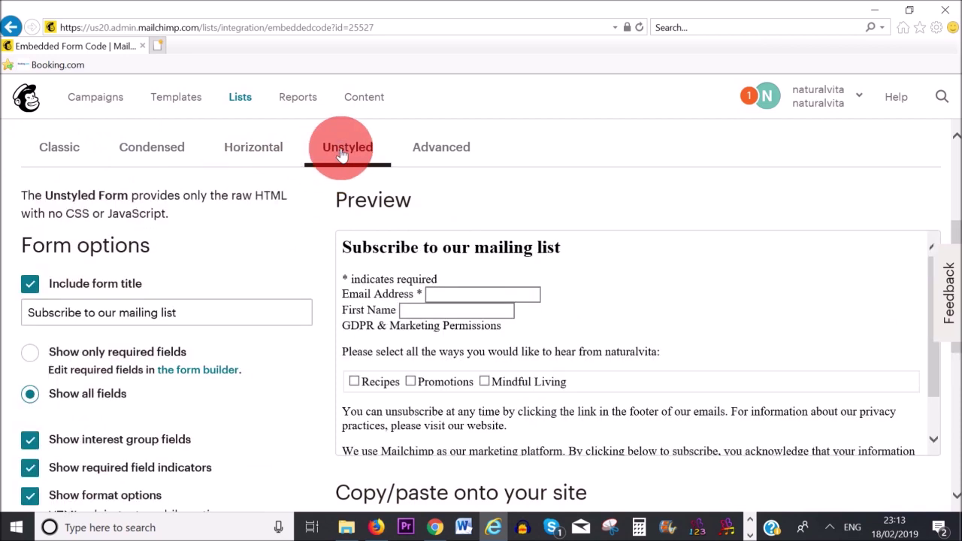
{"action": "left_click", "coordinate": [444, 153]}
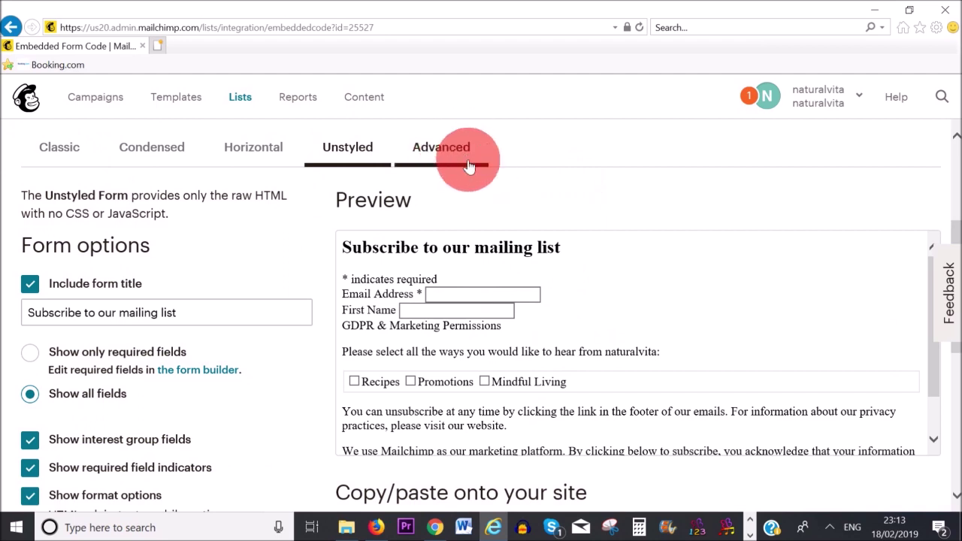
{"action": "left_click", "coordinate": [62, 150]}
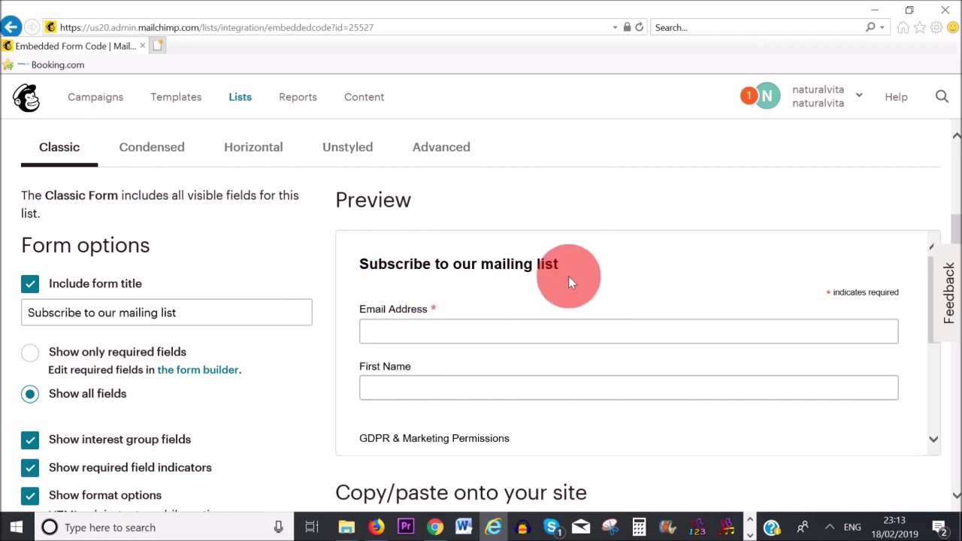
{"action": "left_click", "coordinate": [38, 322]}
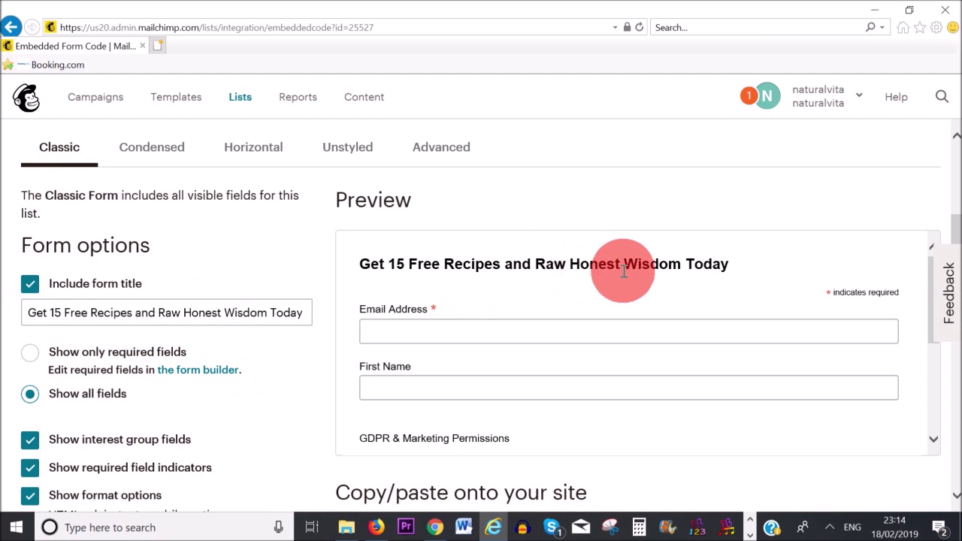
{"action": "scroll", "coordinate": [932, 263], "scroll_direction": "down", "scroll_amount": 2}
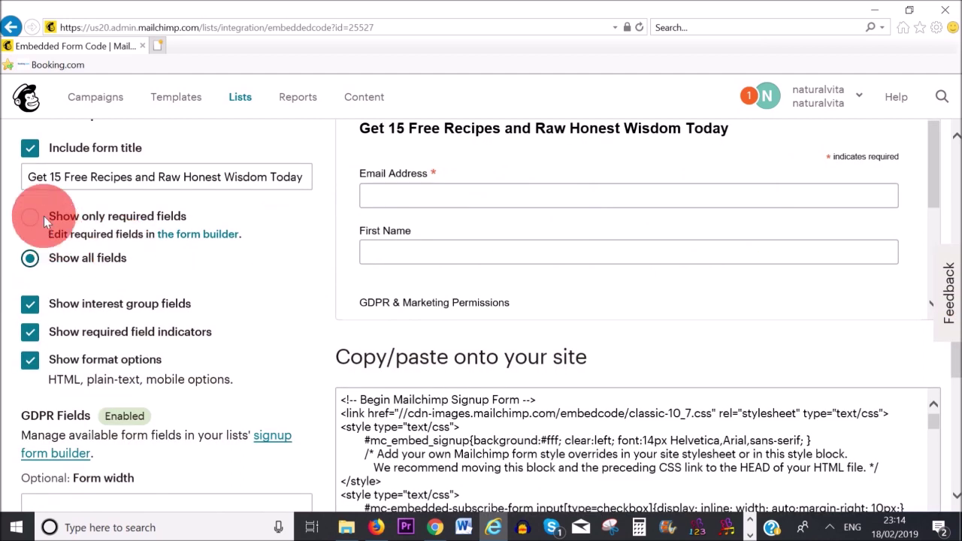
{"action": "left_click", "coordinate": [30, 219]}
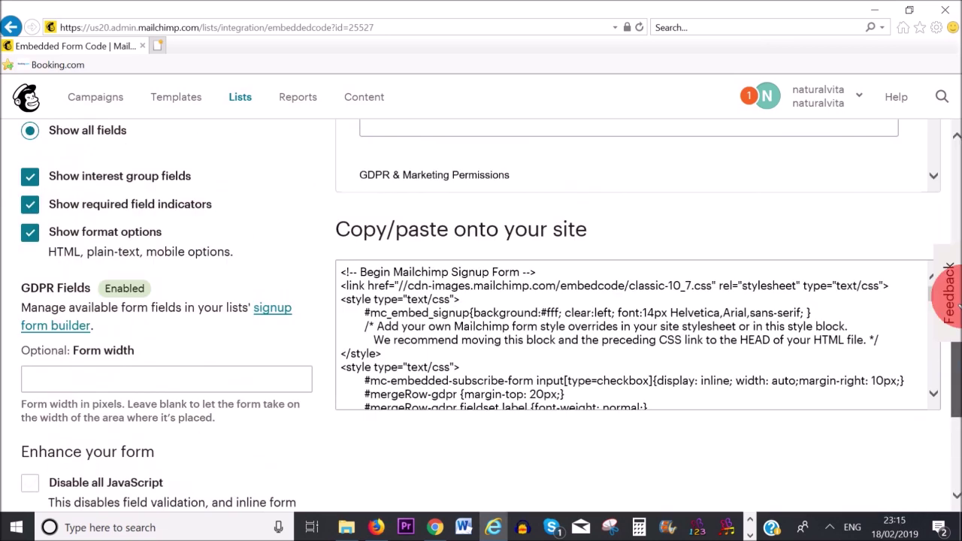
Review the Classic form's preview and copy its complete embed code.
{"action": "scroll", "coordinate": [951, 290], "scroll_direction": "up", "scroll_amount": 4}
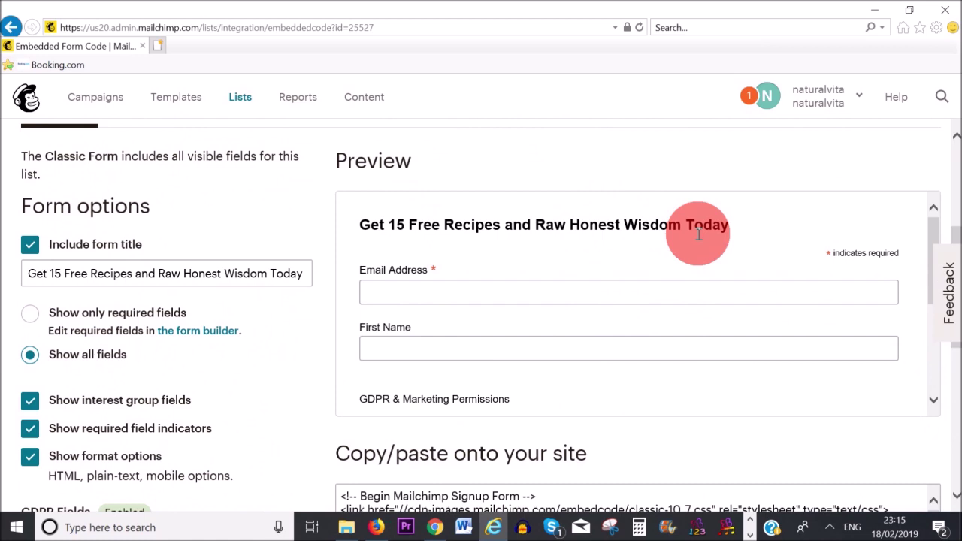
{"action": "scroll", "coordinate": [945, 386], "scroll_direction": "down", "scroll_amount": 4}
{"action": "left_click", "coordinate": [529, 262]}
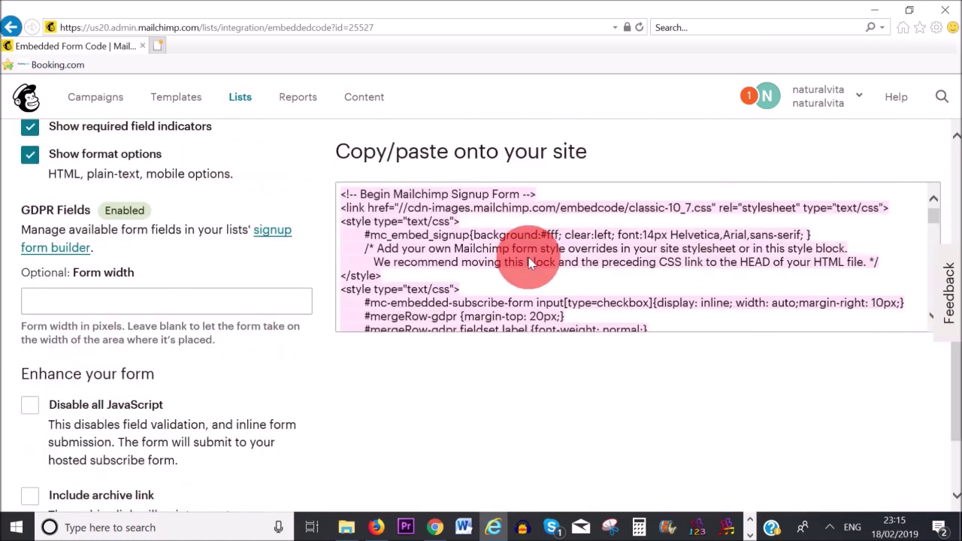
{"action": "left_click", "coordinate": [540, 310]}
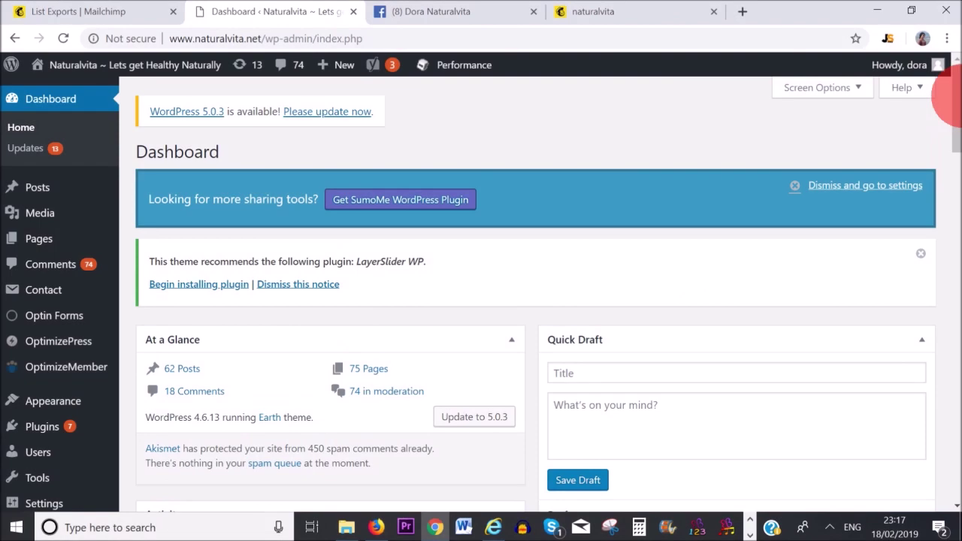
Add a Text widget to the Right Sidebar of the Naturalvita WordPress site.
{"action": "scroll", "coordinate": [946, 121], "scroll_direction": "down", "scroll_amount": 3}
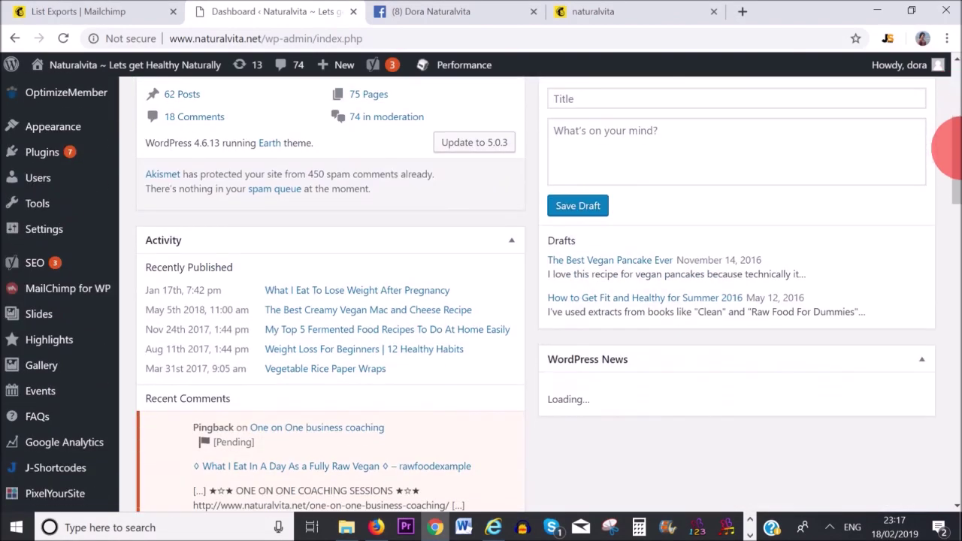
{"action": "mouse_move", "coordinate": [41, 169]}
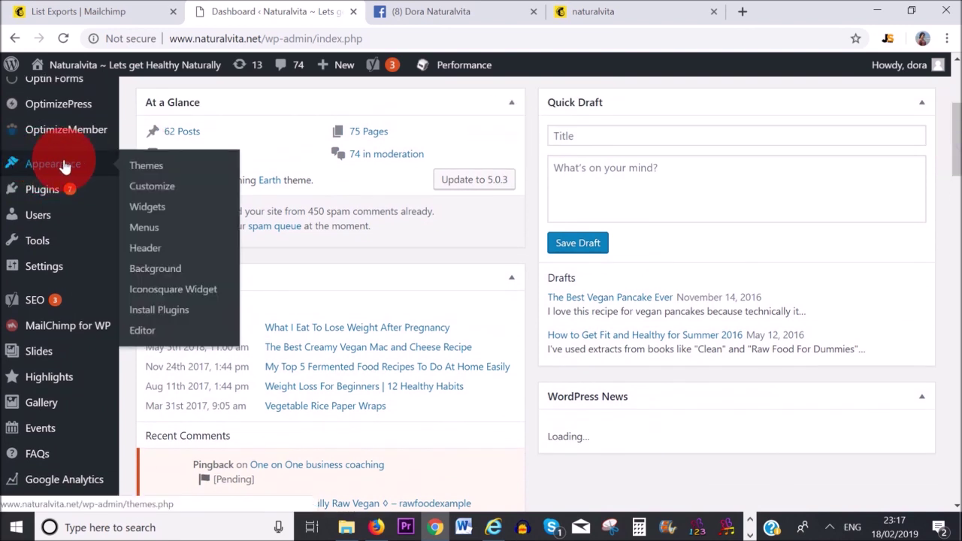
{"action": "left_click", "coordinate": [148, 216]}
{"action": "left_click_drag", "start_coordinate": [946, 135], "coordinate": [950, 399]}
{"action": "left_click", "coordinate": [359, 389]}
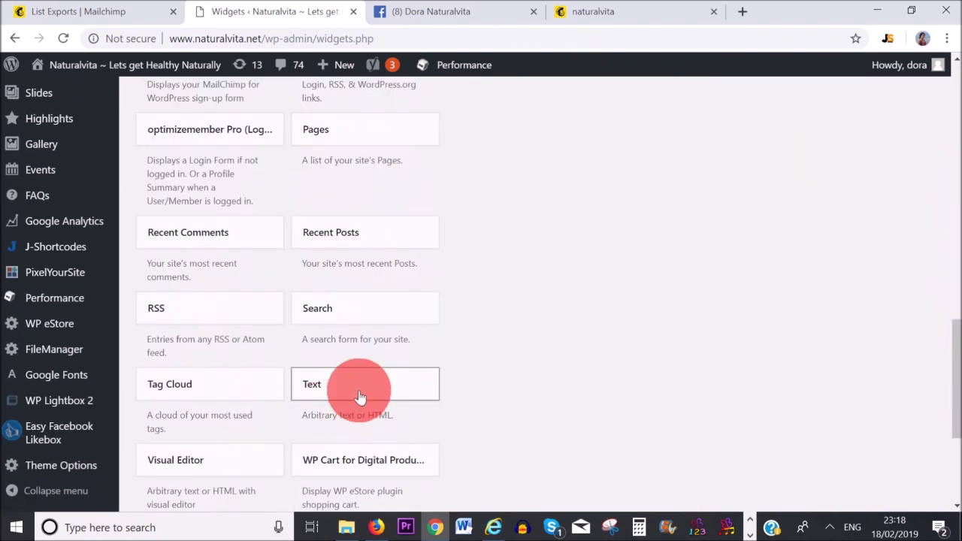
{"action": "left_click_drag", "start_coordinate": [359, 391], "coordinate": [559, 297]}
Paste the Mailchimp embed code into the new Text widget's content and save the widget.
{"action": "left_click", "coordinate": [466, 414]}
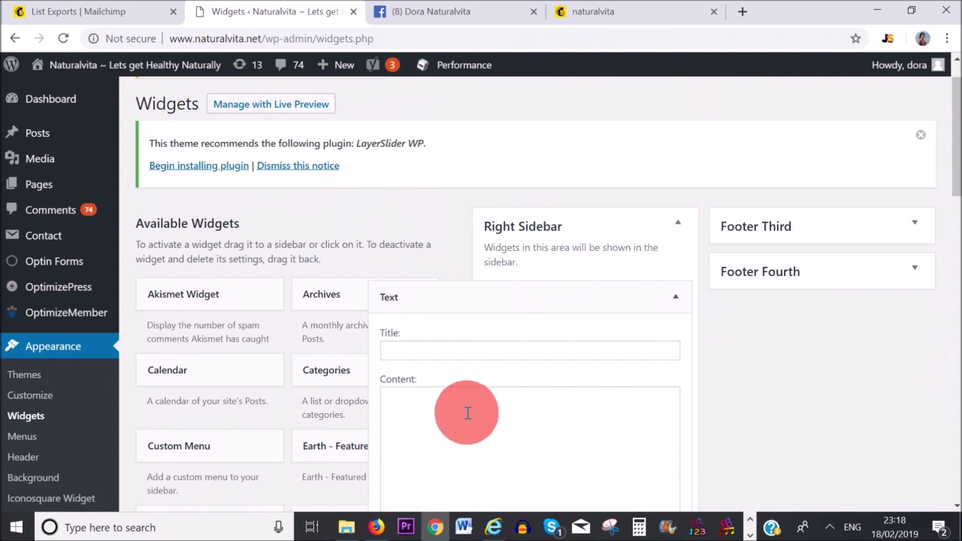
{"action": "right_click", "coordinate": [478, 409]}
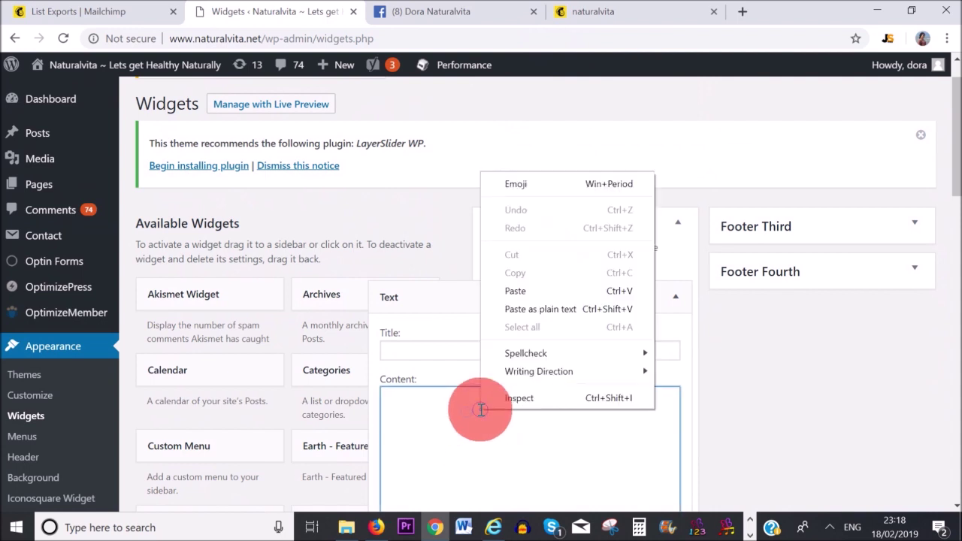
{"action": "left_click", "coordinate": [523, 293]}
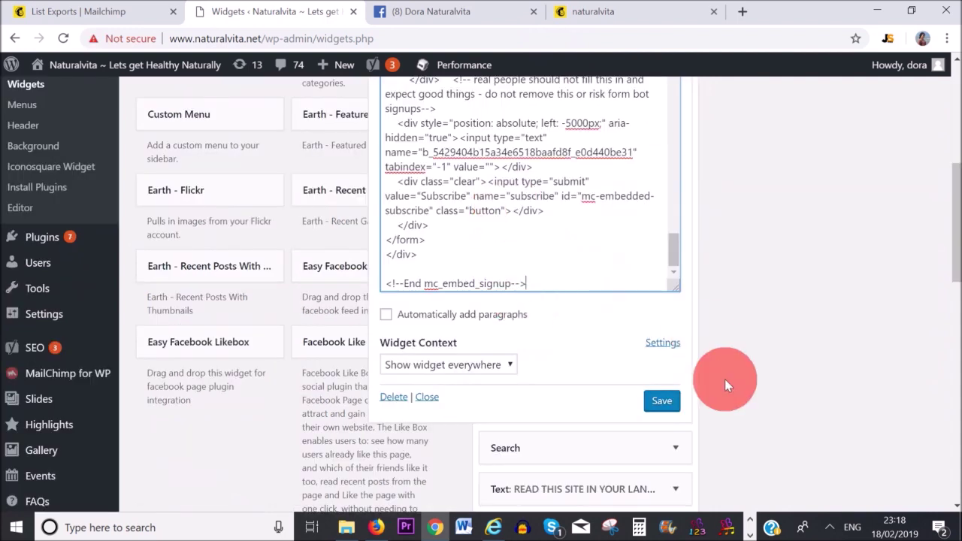
{"action": "scroll", "coordinate": [954, 236], "scroll_direction": "down", "scroll_amount": 1}
{"action": "left_click", "coordinate": [658, 395]}
Open the Naturalvita website's front page and reload it to check the embedded signup form.
{"action": "left_click", "coordinate": [402, 11]}
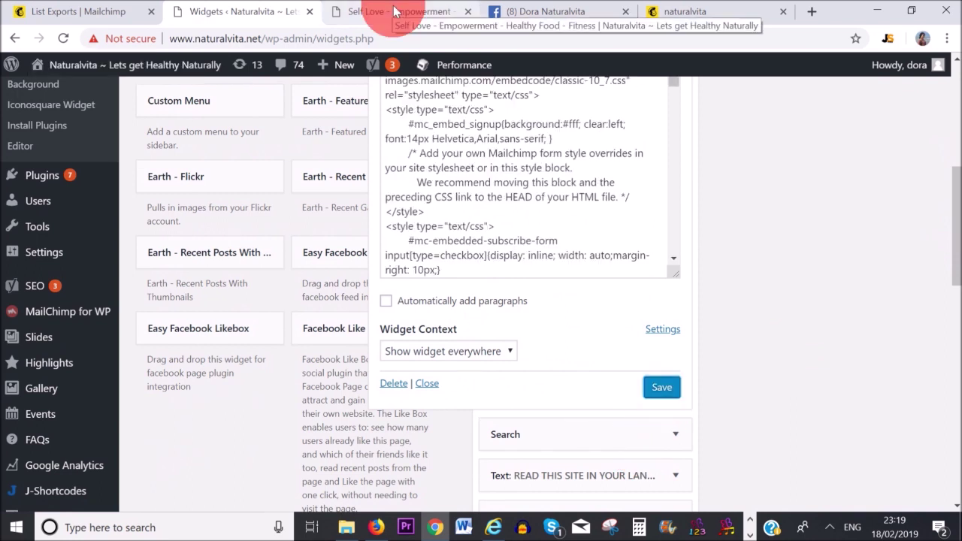
{"action": "left_click", "coordinate": [65, 37]}
{"action": "left_click", "coordinate": [66, 42]}
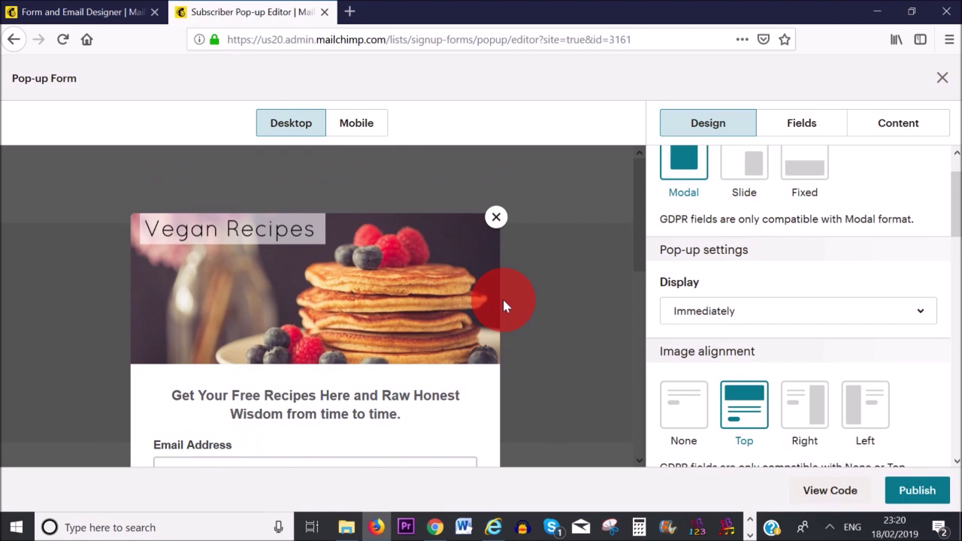
Switch to Internet Explorer and open the Subscriber pop-up editor from the naturalvita list's signup forms in Mailchimp.
{"action": "left_click", "coordinate": [492, 526]}
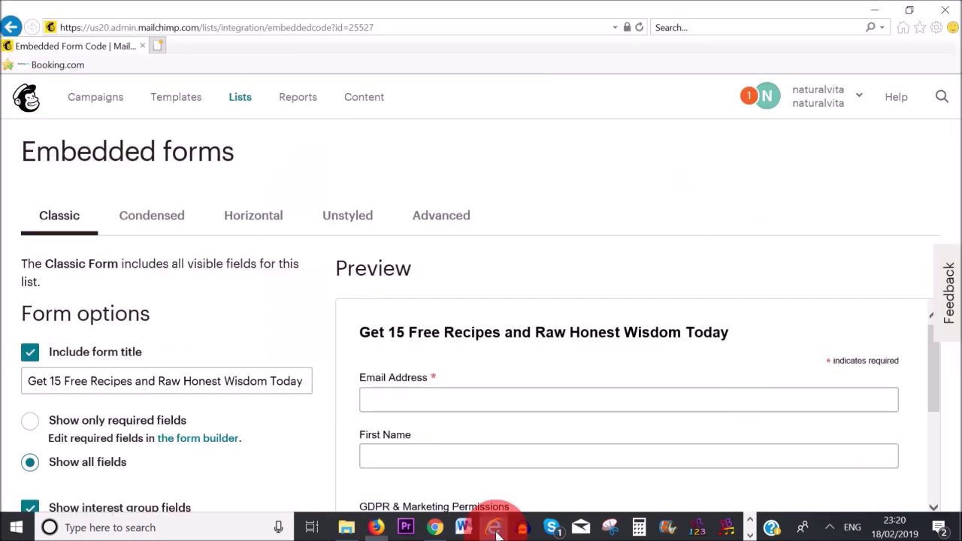
{"action": "left_click", "coordinate": [241, 100]}
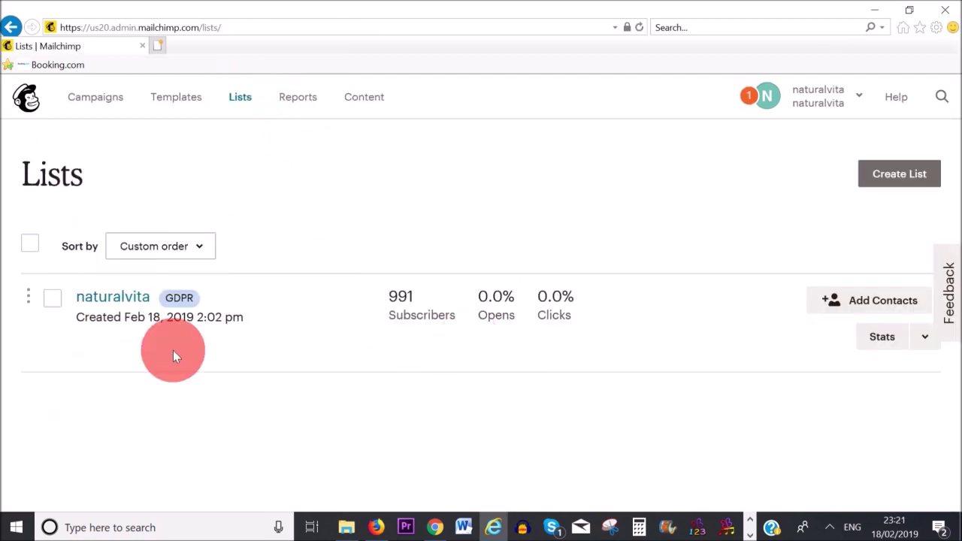
{"action": "left_click", "coordinate": [113, 297]}
{"action": "left_click", "coordinate": [382, 259]}
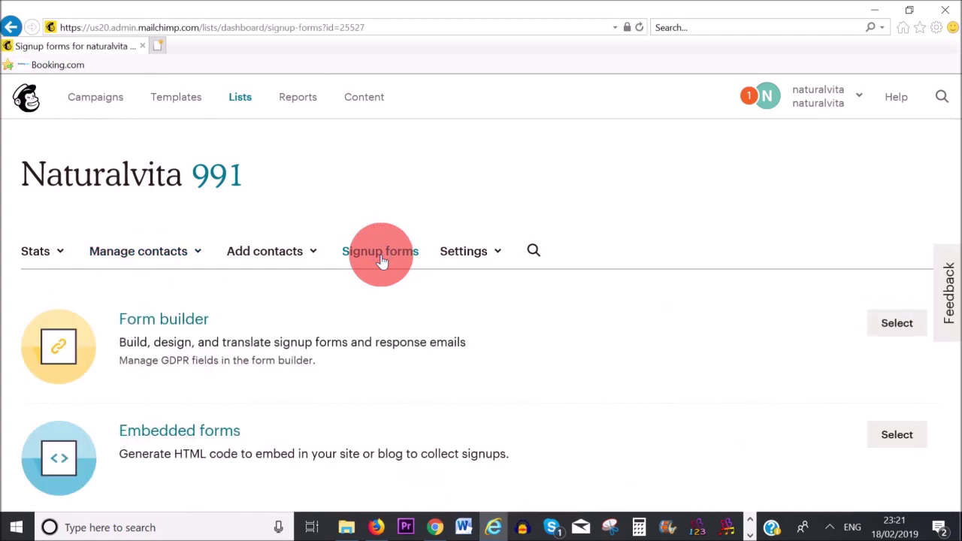
{"action": "scroll", "coordinate": [956, 256], "scroll_direction": "down", "scroll_amount": 2}
{"action": "scroll", "coordinate": [957, 255], "scroll_direction": "down", "scroll_amount": 1}
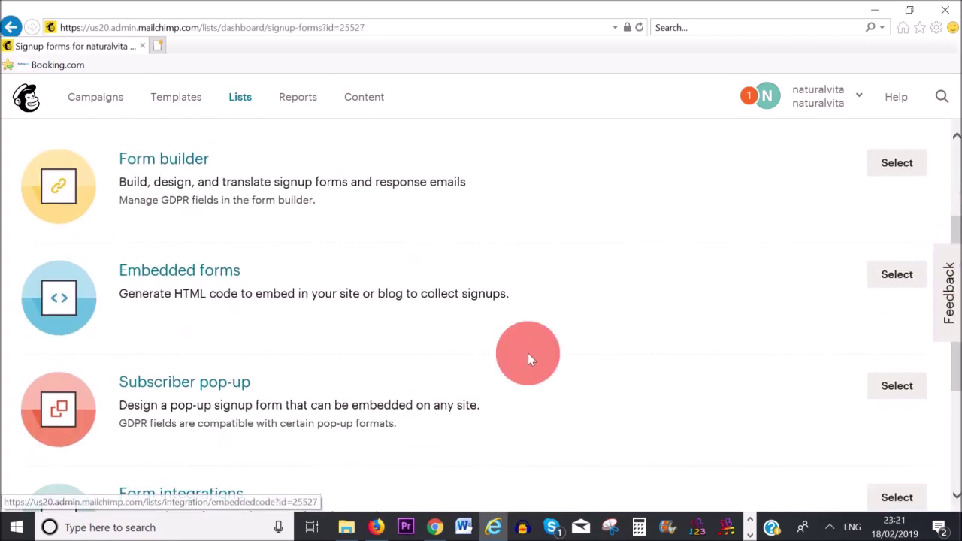
{"action": "left_click", "coordinate": [199, 392]}
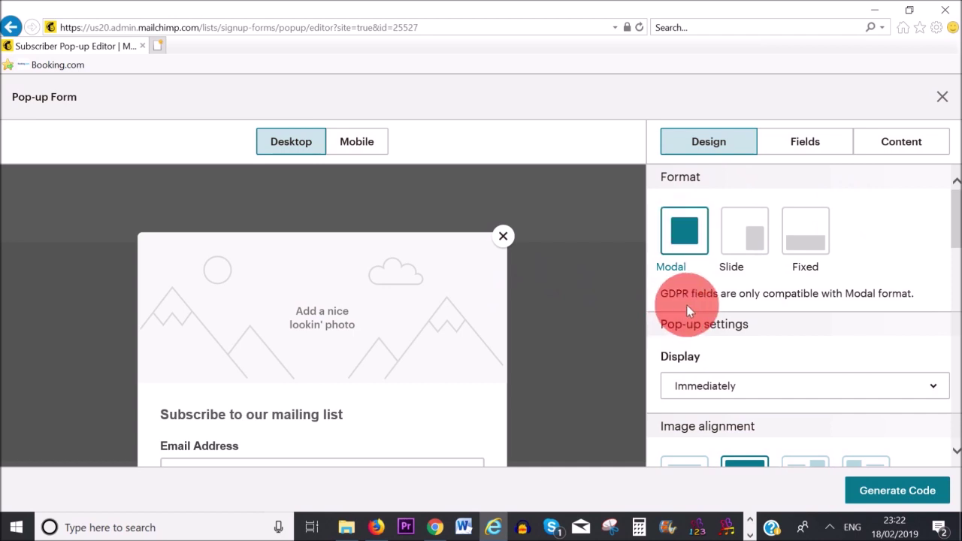
Preview the Slide and Fixed pop-up formats and return to the Modal format.
{"action": "left_click", "coordinate": [744, 239]}
{"action": "left_click", "coordinate": [805, 241]}
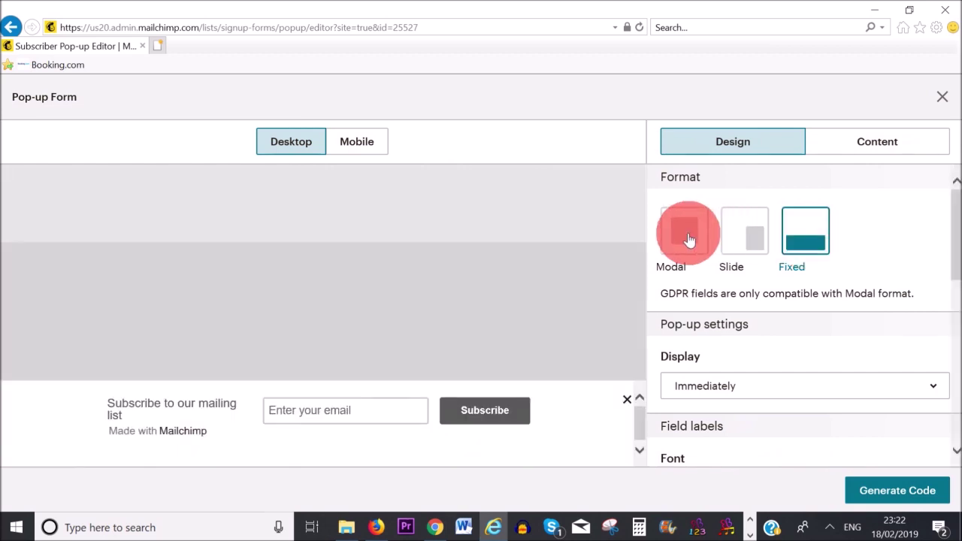
{"action": "left_click", "coordinate": [692, 271]}
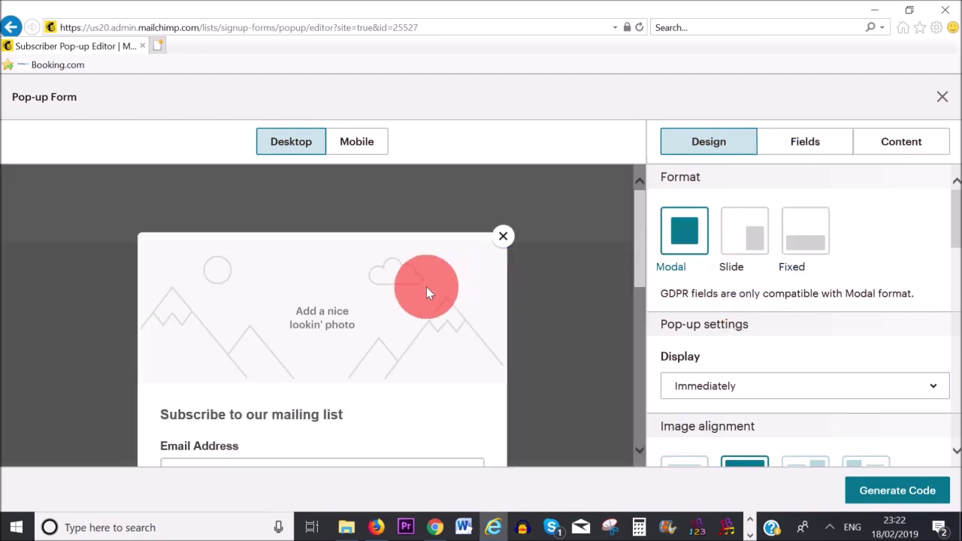
Insert the "15 FREE Healthy Vegan Recipes" pancake picture from My Files as the pop-up's image.
{"action": "left_click", "coordinate": [291, 316]}
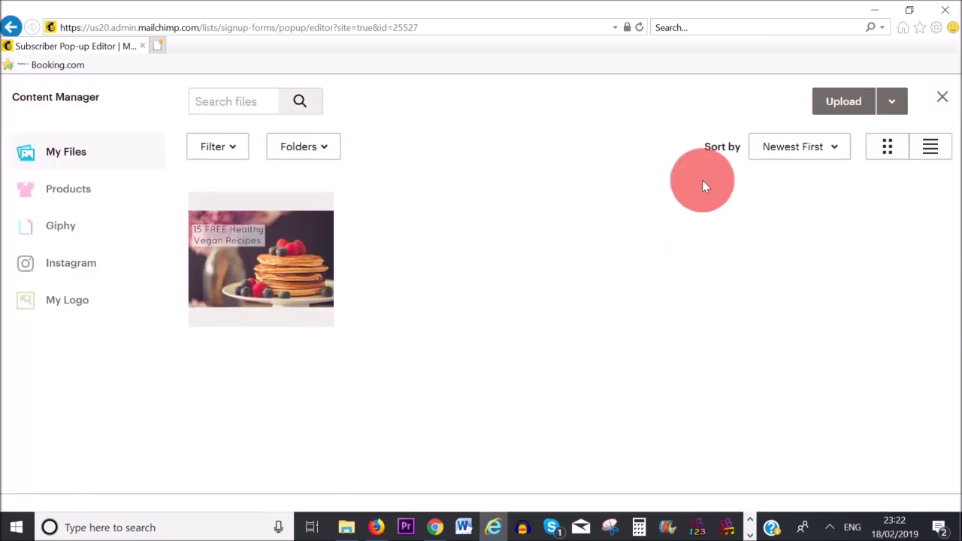
{"action": "left_click", "coordinate": [247, 275]}
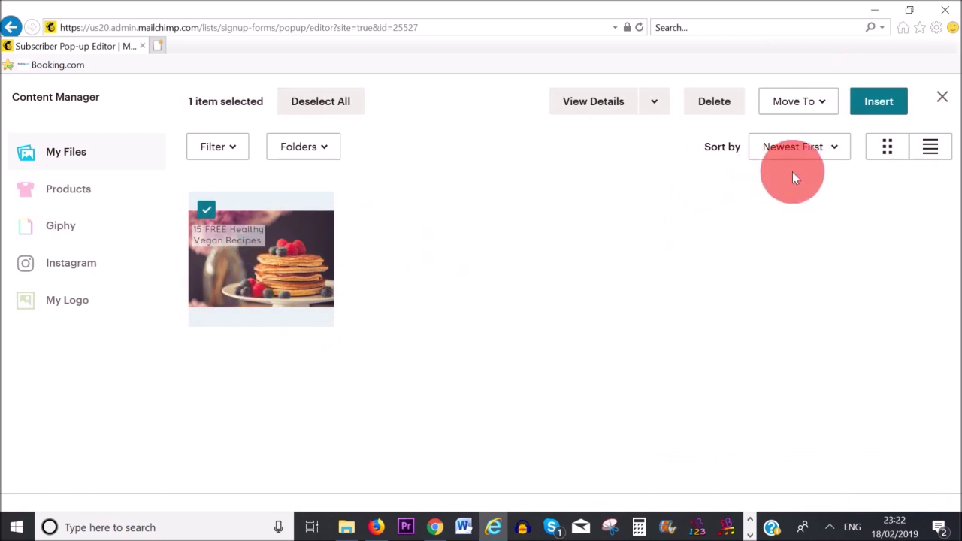
{"action": "left_click", "coordinate": [869, 105]}
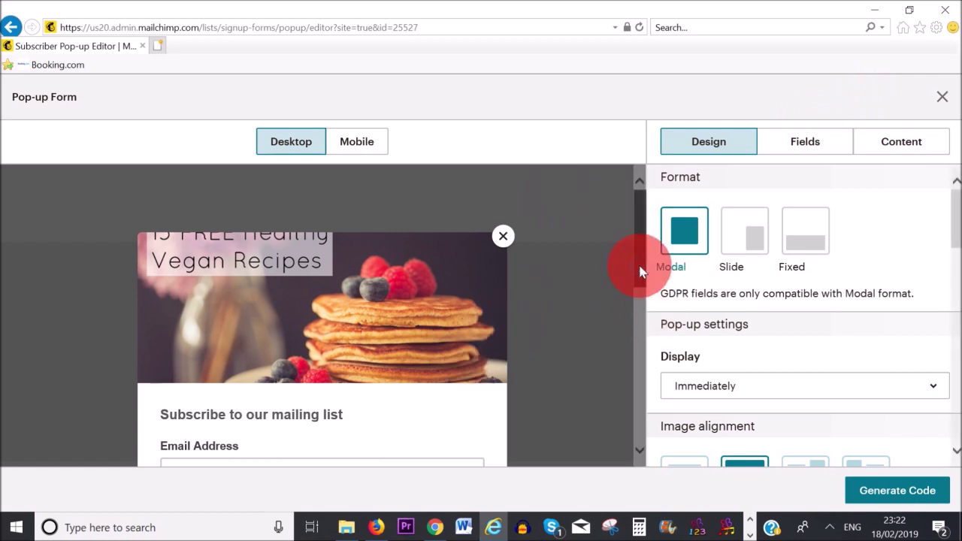
Examine the pop-up's GDPR section, the available display timing options and the image alignment settings.
{"action": "scroll", "coordinate": [638, 286], "scroll_direction": "down", "scroll_amount": 2}
{"action": "scroll", "coordinate": [738, 239], "scroll_direction": "down", "scroll_amount": 2}
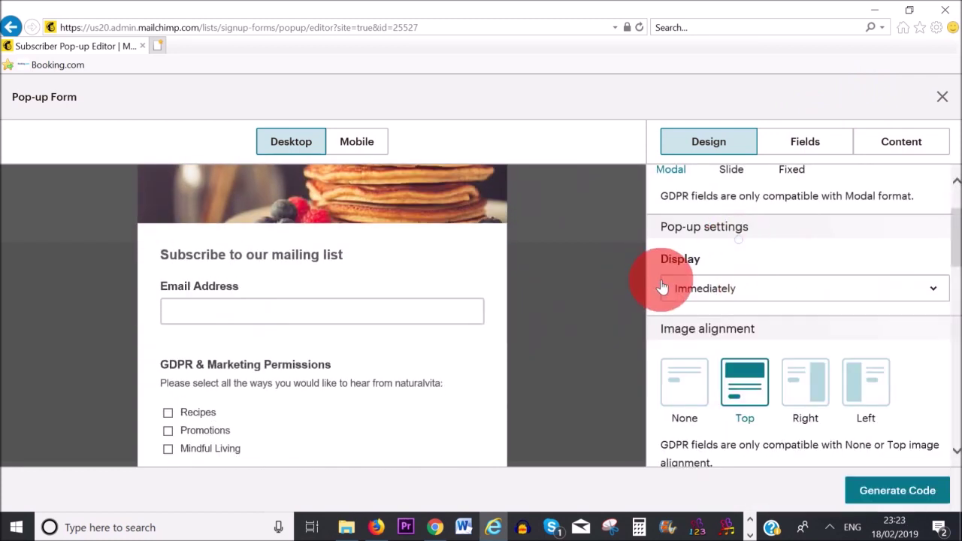
{"action": "left_click", "coordinate": [925, 301]}
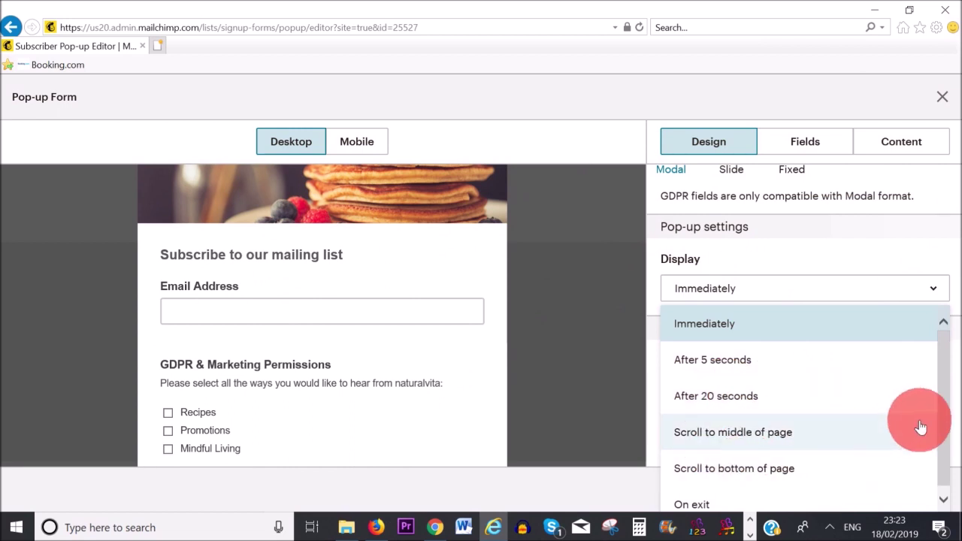
{"action": "scroll", "coordinate": [949, 452], "scroll_direction": "down", "scroll_amount": 1}
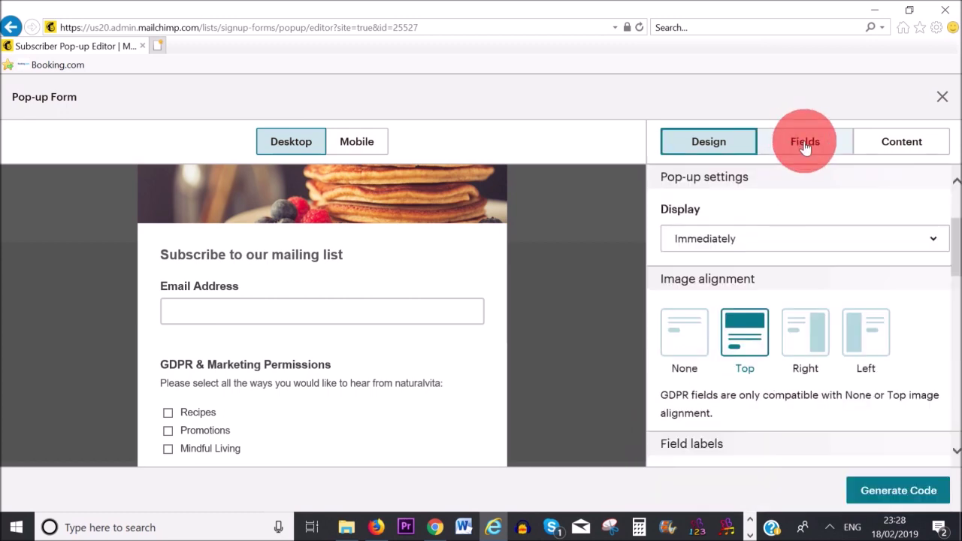
Add the First Name field to the pop-up form and check its GDPR options down to the Subscribe button.
{"action": "left_click", "coordinate": [805, 143]}
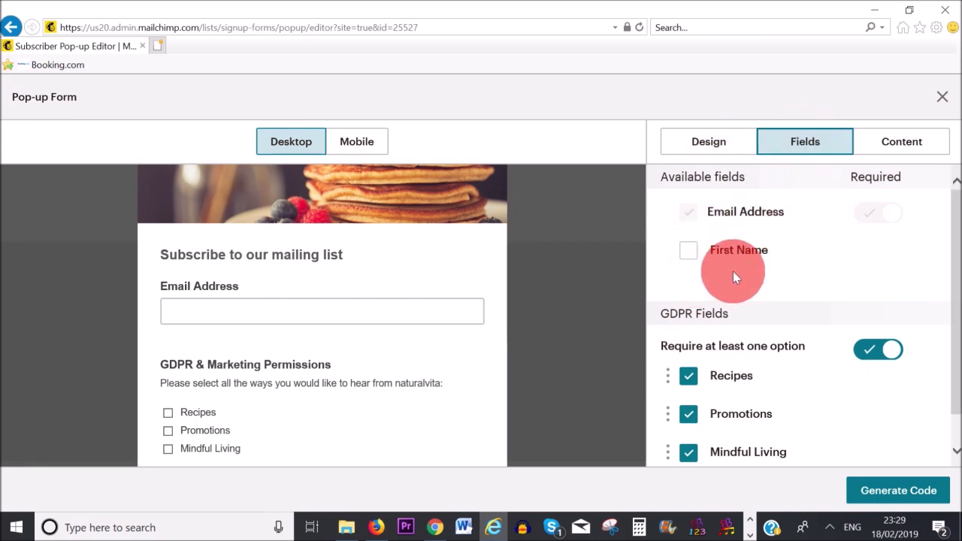
{"action": "left_click", "coordinate": [688, 251]}
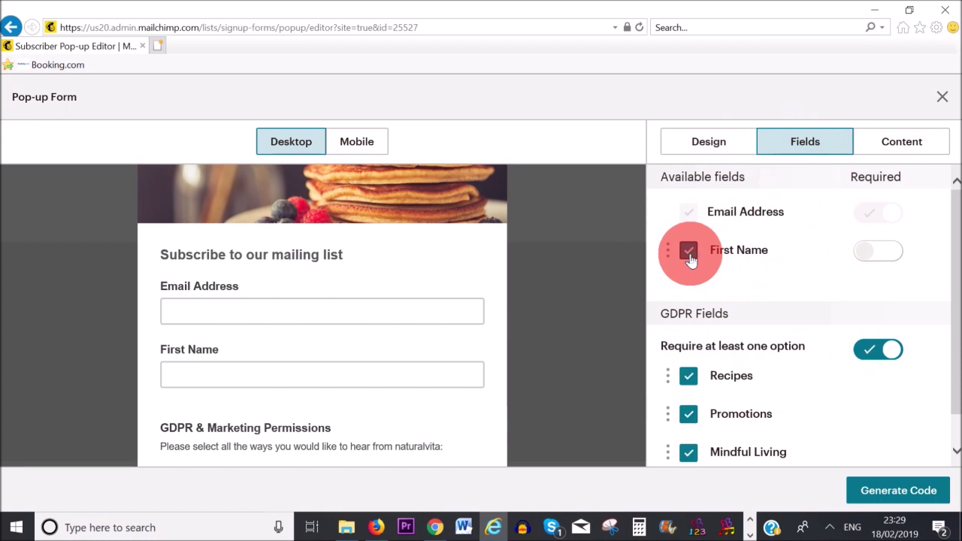
{"action": "left_click_drag", "start_coordinate": [954, 268], "coordinate": [954, 318]}
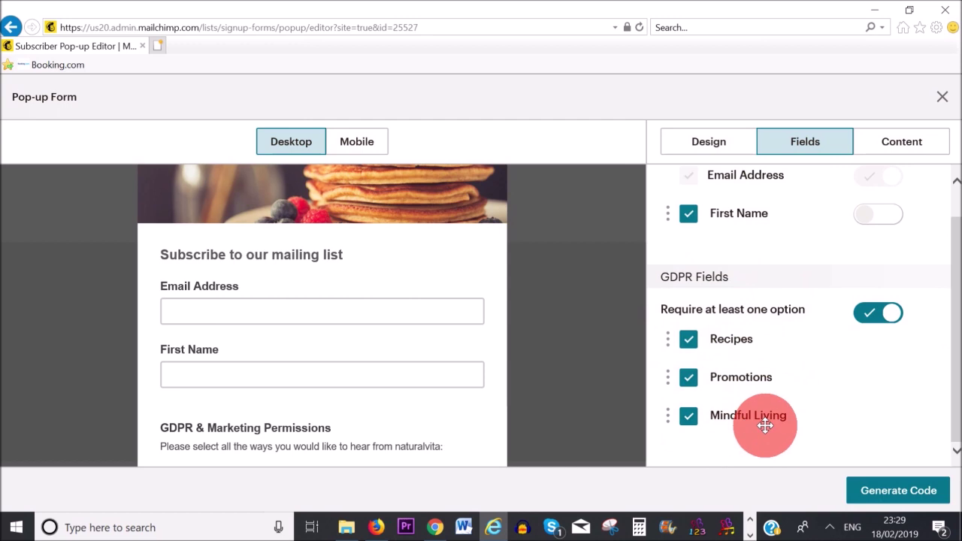
{"action": "scroll", "coordinate": [627, 256], "scroll_direction": "up", "scroll_amount": 1}
{"action": "left_click_drag", "start_coordinate": [642, 272], "coordinate": [641, 385]}
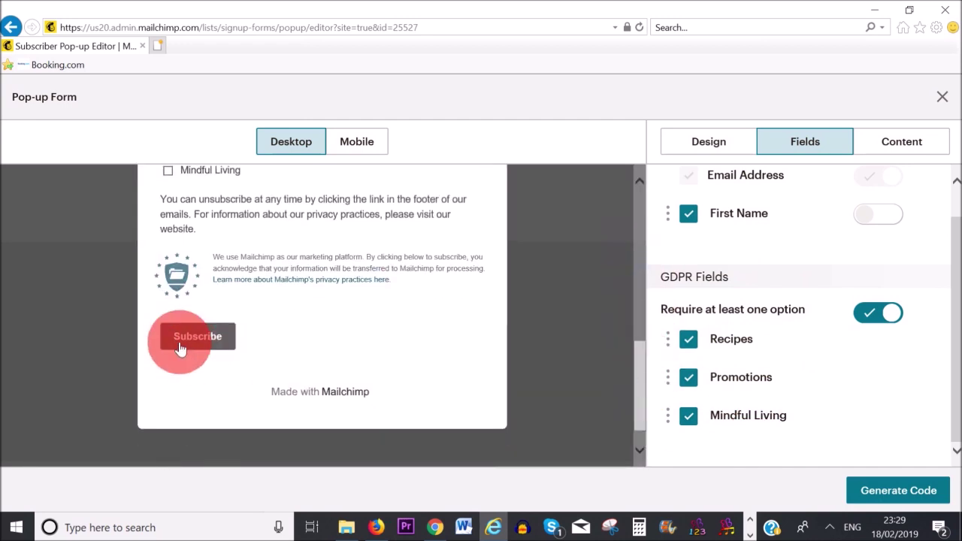
Examine the pop-up's button style options, including the button text and its colours.
{"action": "left_click", "coordinate": [721, 140]}
{"action": "left_click_drag", "start_coordinate": [946, 240], "coordinate": [947, 322]}
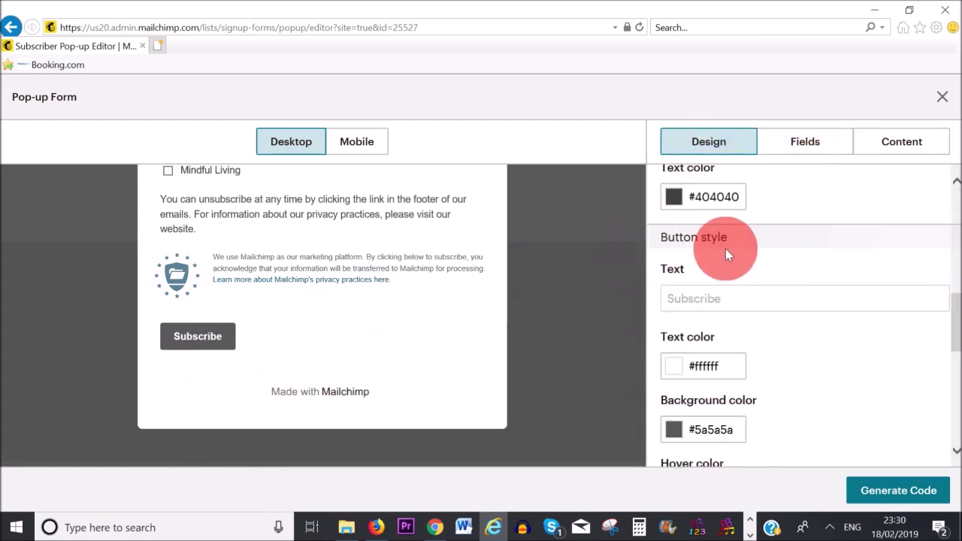
{"action": "scroll", "coordinate": [796, 331], "scroll_direction": "down", "scroll_amount": 1}
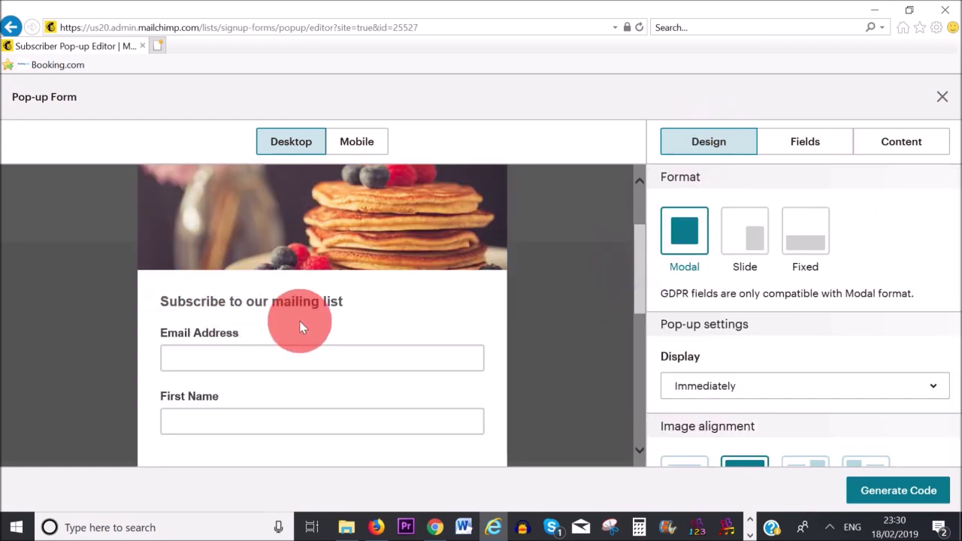
Replace the pop-up's body text with "Get 15 Free Recipes and Raw Honest Wisdom Today".
{"action": "left_click", "coordinate": [905, 146]}
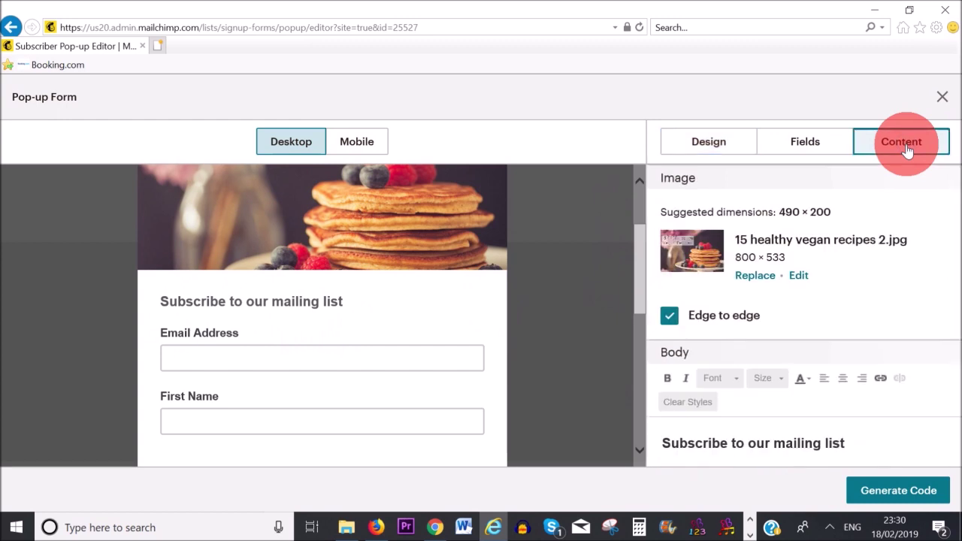
{"action": "scroll", "coordinate": [945, 286], "scroll_direction": "down", "scroll_amount": 3}
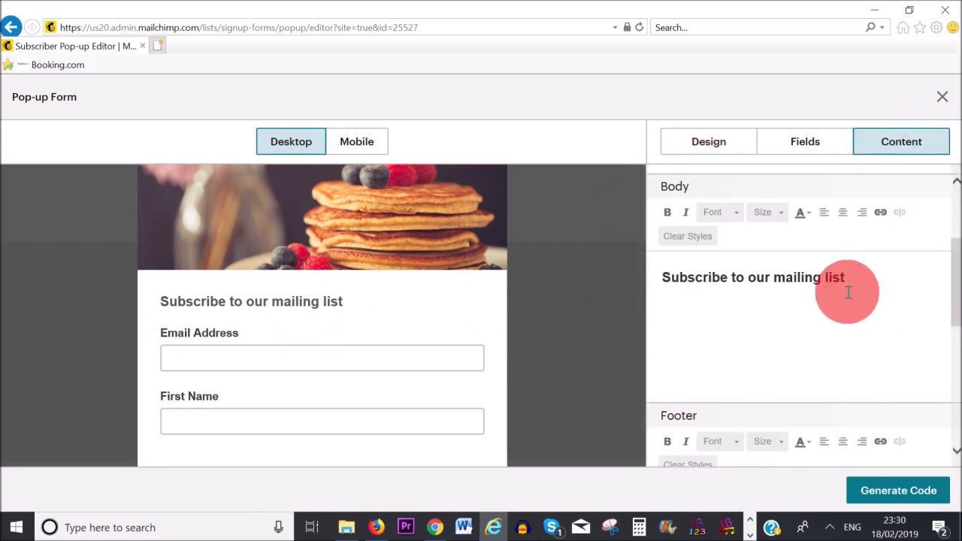
{"action": "left_click_drag", "start_coordinate": [850, 277], "coordinate": [628, 285]}
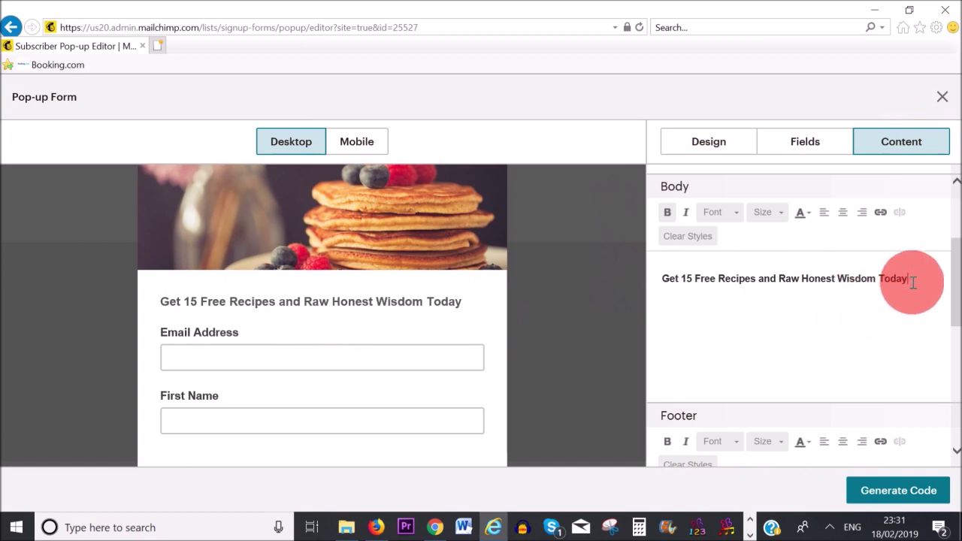
Set the pop-up's body text to size 24 and centre it.
{"action": "left_click_drag", "start_coordinate": [912, 282], "coordinate": [654, 279]}
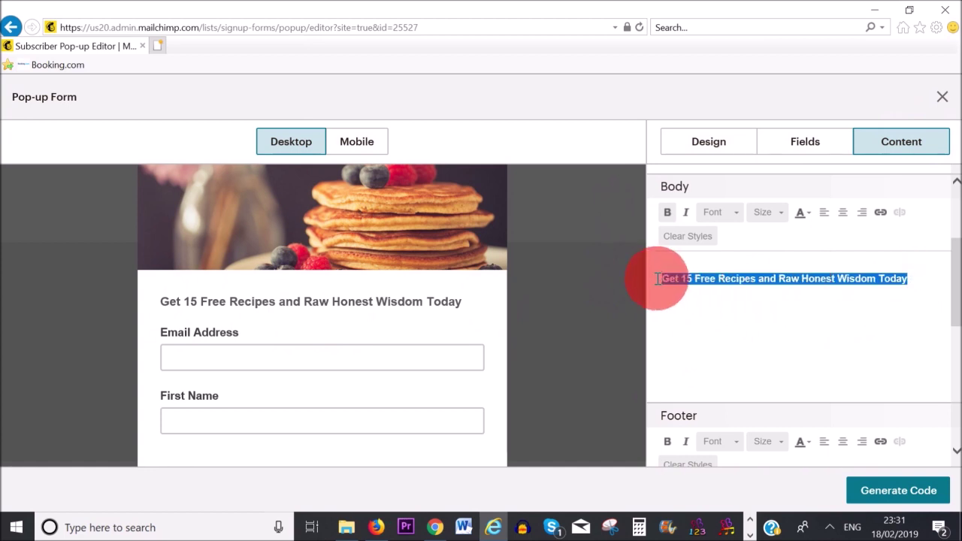
{"action": "left_click", "coordinate": [777, 222]}
{"action": "left_click_drag", "start_coordinate": [831, 268], "coordinate": [832, 290]}
{"action": "left_click", "coordinate": [785, 291]}
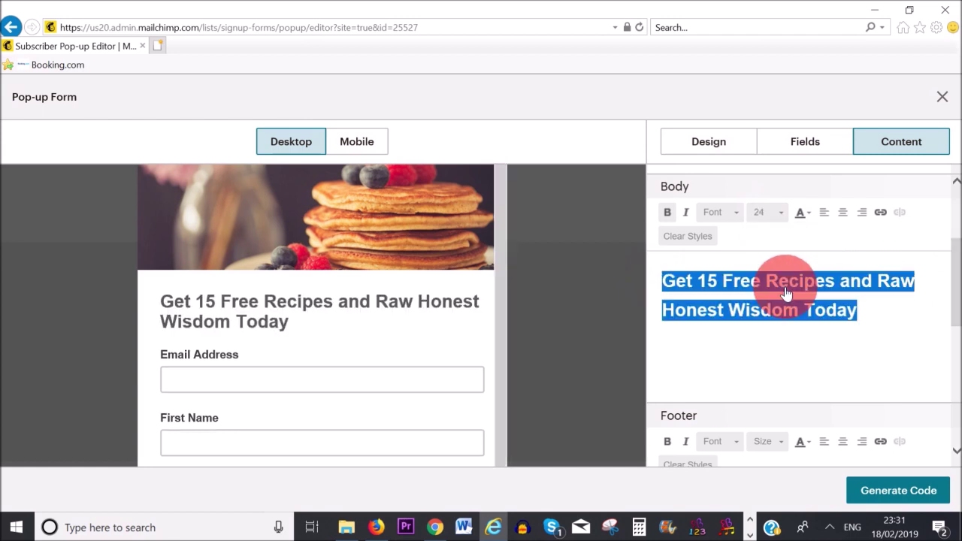
{"action": "left_click", "coordinate": [842, 215]}
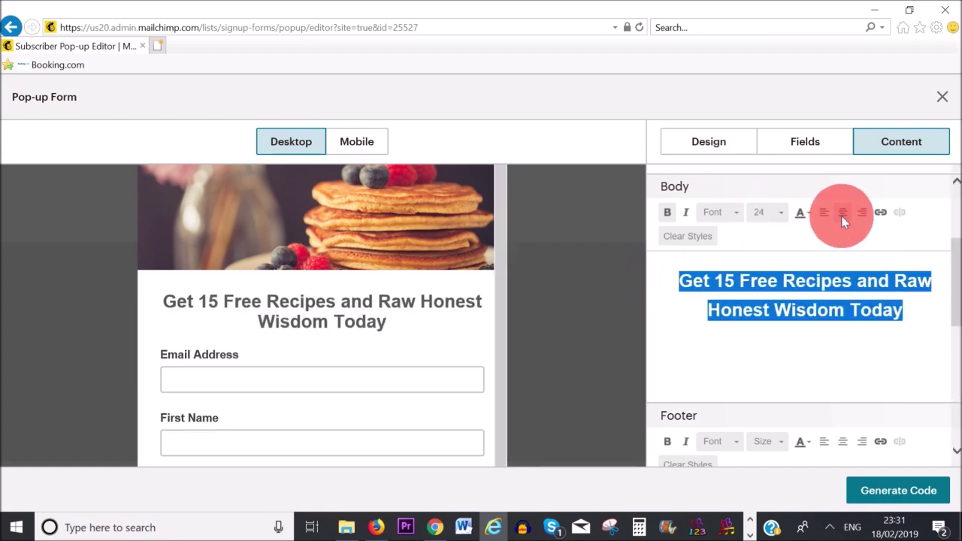
{"action": "left_click", "coordinate": [869, 322]}
Check the sign up success message and publish the changes to the subscriber pop-up form.
{"action": "scroll", "coordinate": [661, 300], "scroll_direction": "down", "scroll_amount": 5}
{"action": "left_click", "coordinate": [801, 347]}
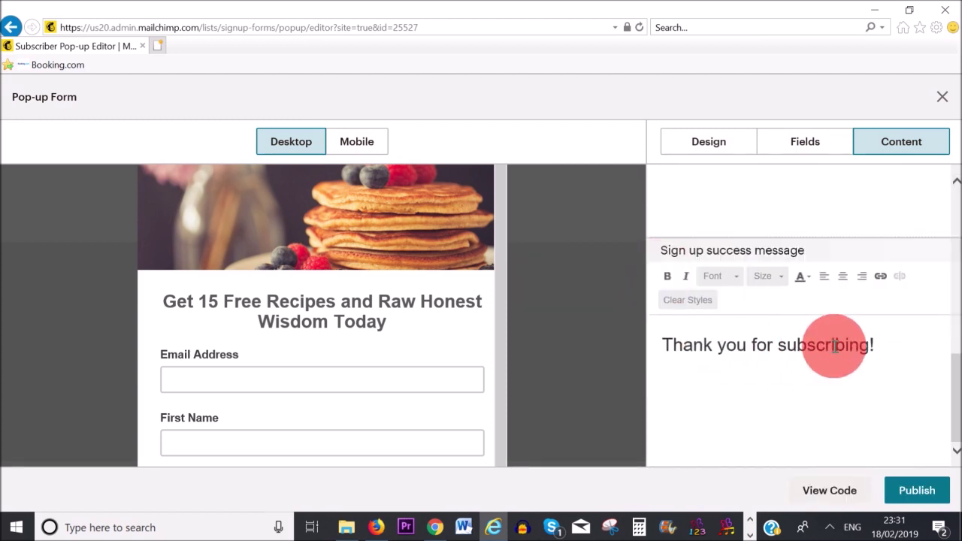
{"action": "left_click", "coordinate": [917, 489]}
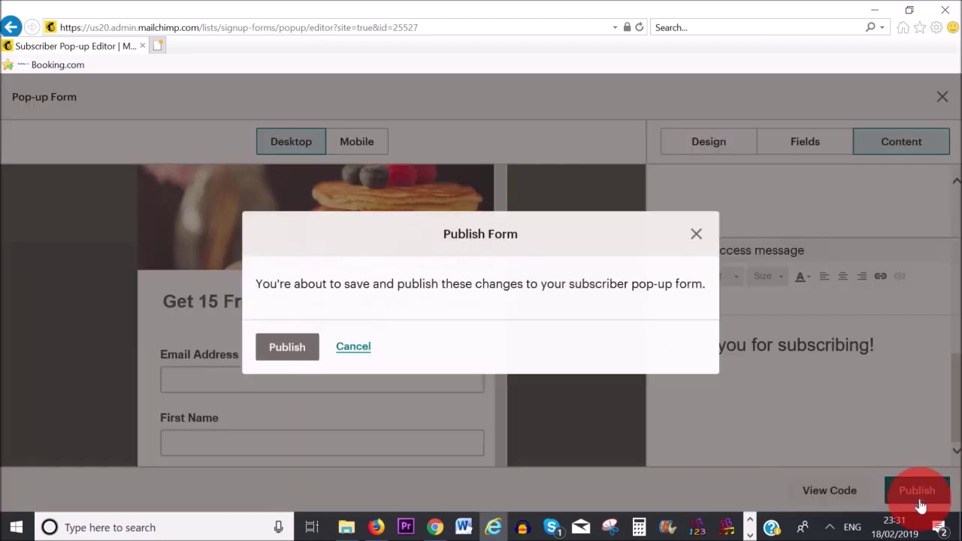
{"action": "left_click", "coordinate": [304, 345]}
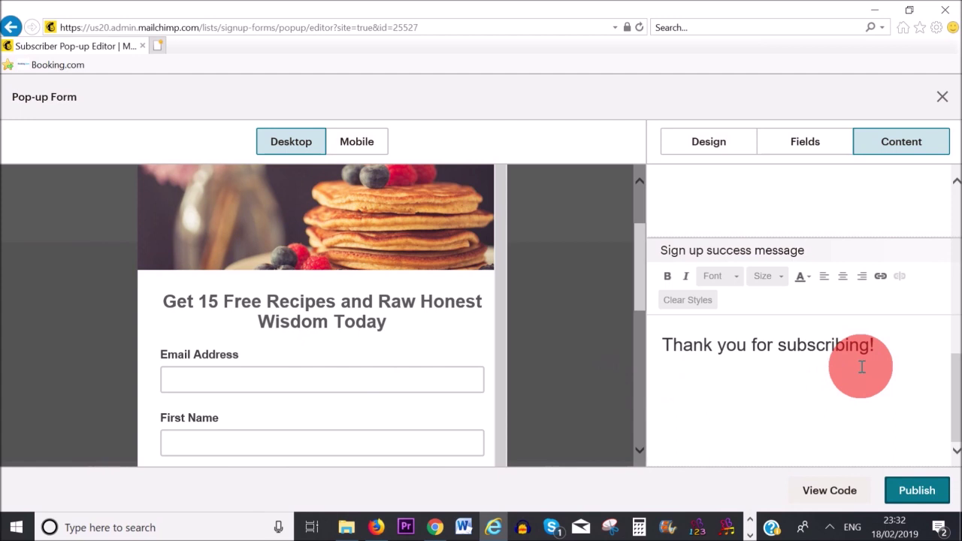
Display the pop-up form's embed code and copy the entire script.
{"action": "left_click", "coordinate": [840, 490]}
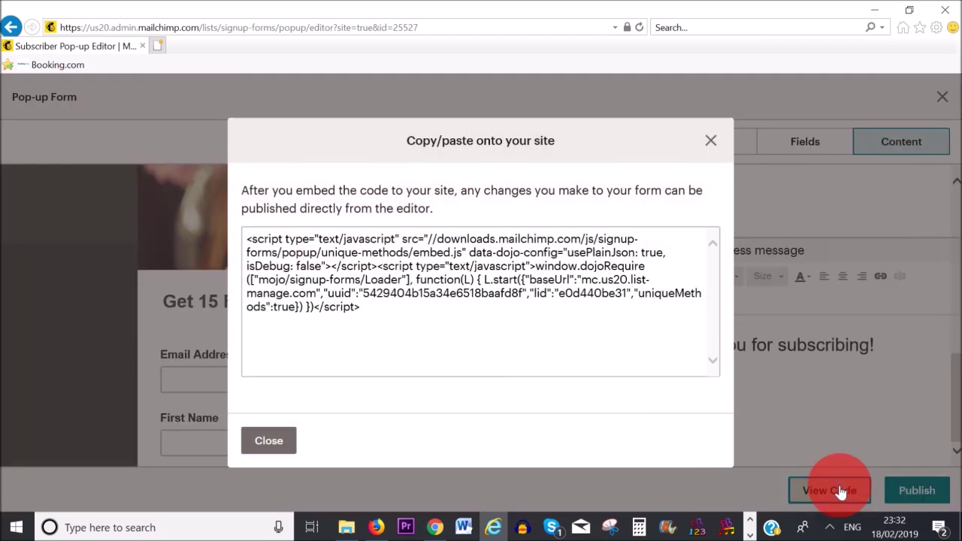
{"action": "left_click_drag", "start_coordinate": [505, 339], "coordinate": [250, 233]}
{"action": "key", "text": "ctrl+c"}
{"action": "right_click", "coordinate": [321, 266]}
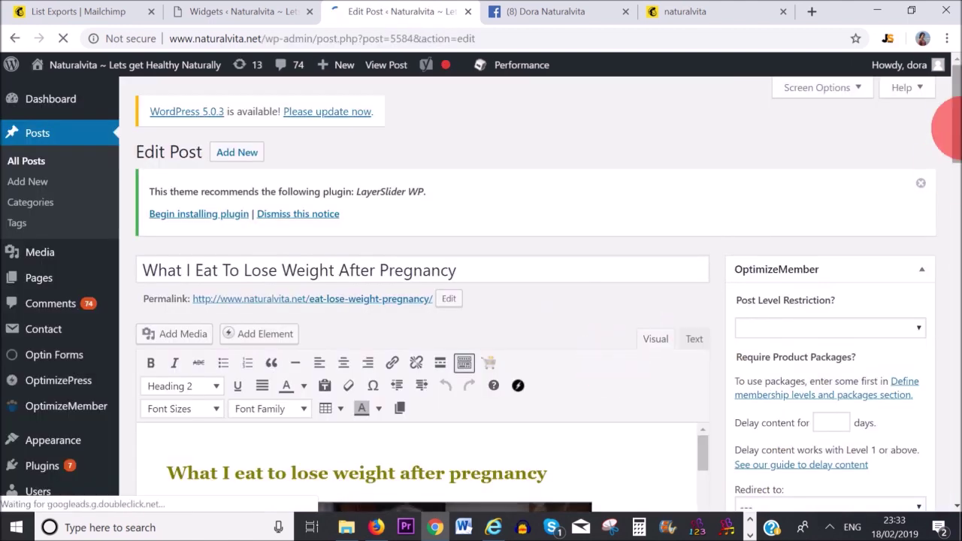
In WordPress, paste the pop-up script above the heading in the HTML source of the post "What I Eat To Lose Weight After Pregnancy".
{"action": "scroll", "coordinate": [943, 150], "scroll_direction": "down", "scroll_amount": 3}
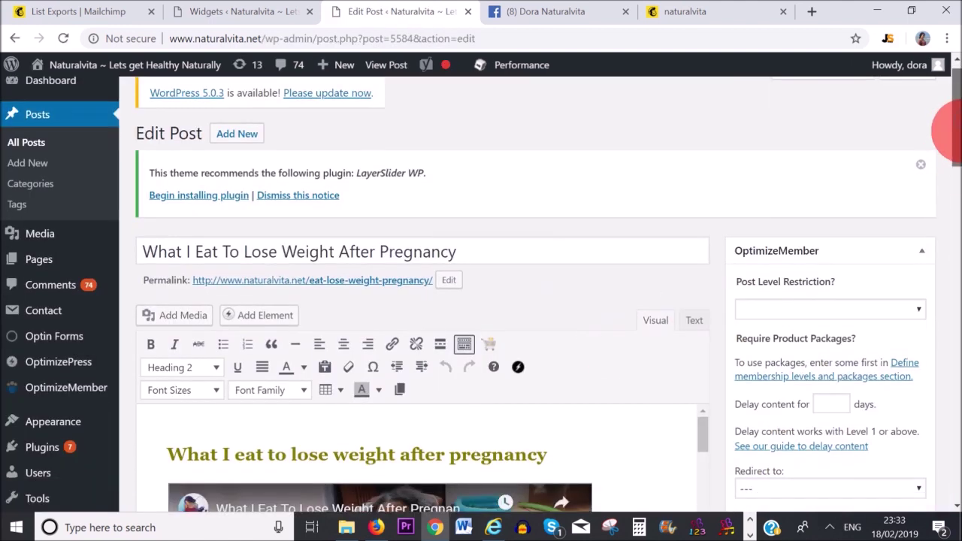
{"action": "scroll", "coordinate": [948, 171], "scroll_direction": "up", "scroll_amount": 1}
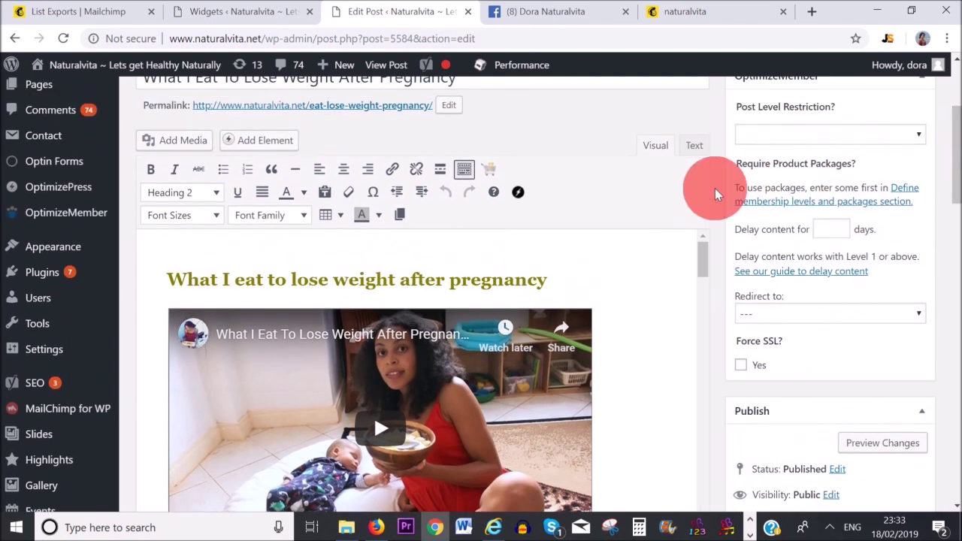
{"action": "left_click", "coordinate": [692, 154]}
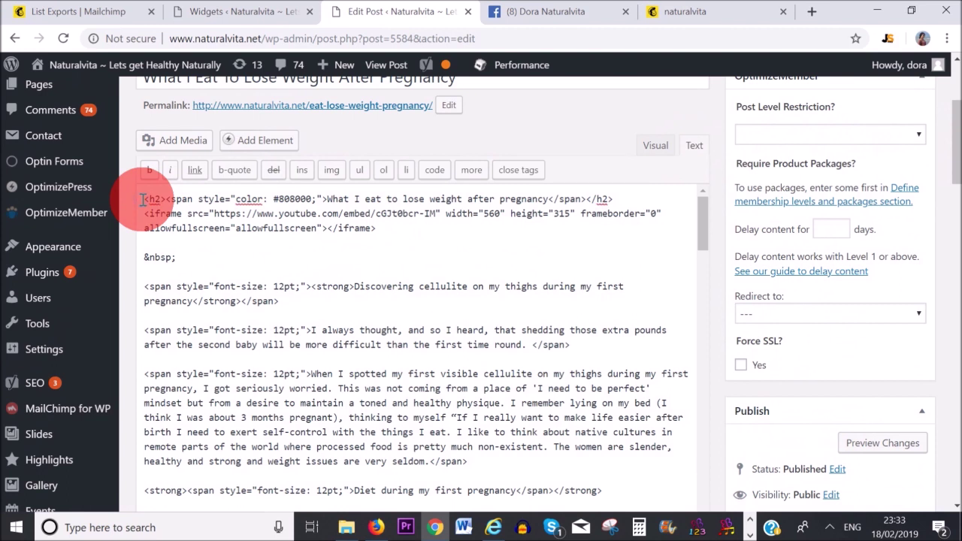
{"action": "key", "text": "Return"}
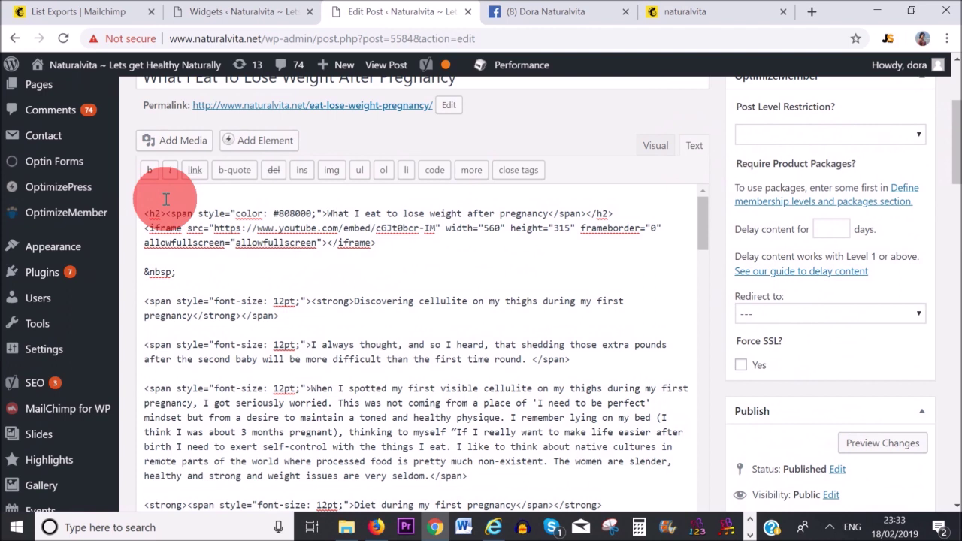
{"action": "key", "text": "ctrl+v"}
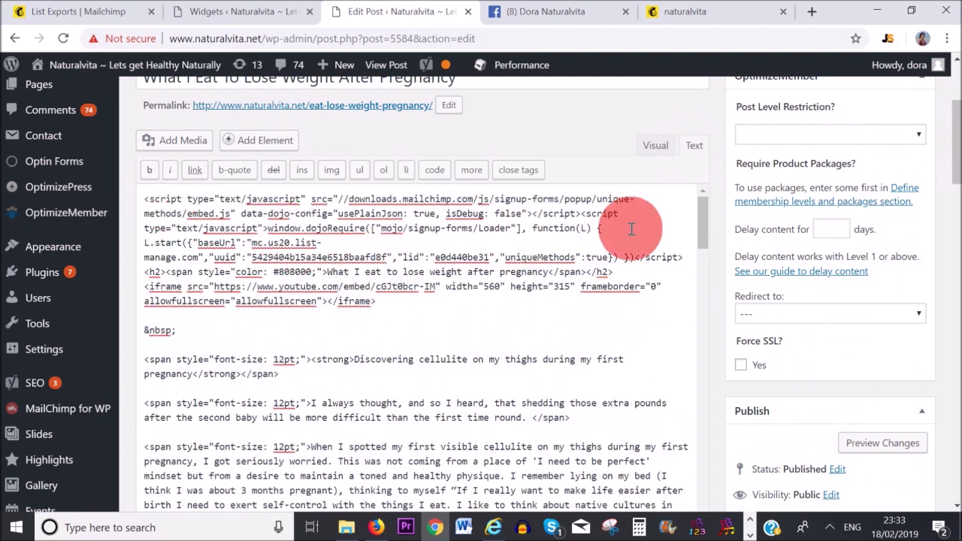
Return the post to the visual view and check the script placeholders above its heading.
{"action": "left_click", "coordinate": [661, 146]}
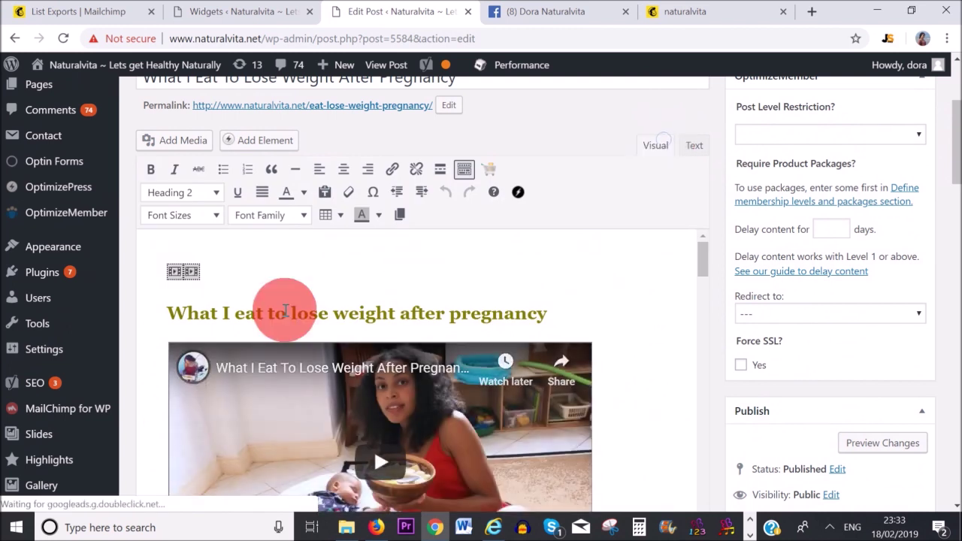
{"action": "left_click", "coordinate": [183, 270]}
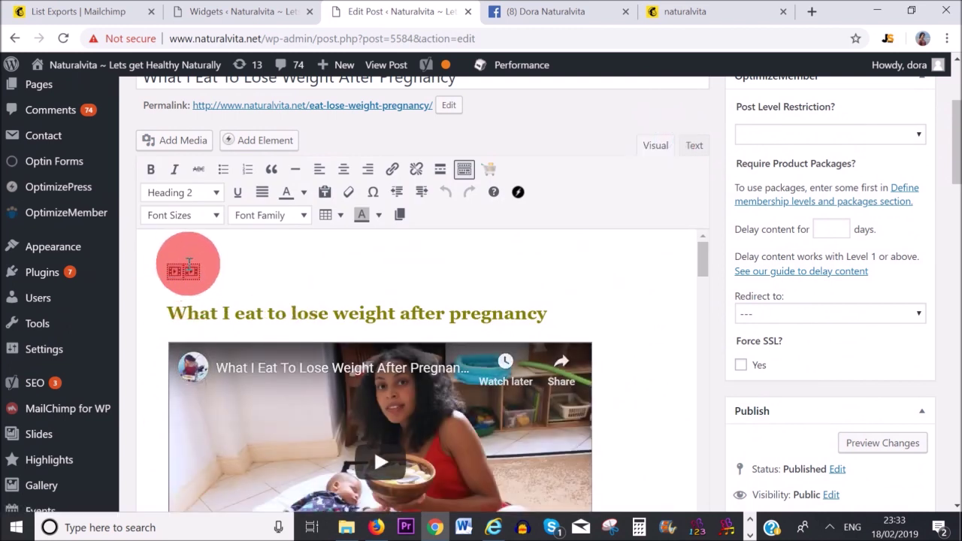
{"action": "left_click", "coordinate": [441, 307]}
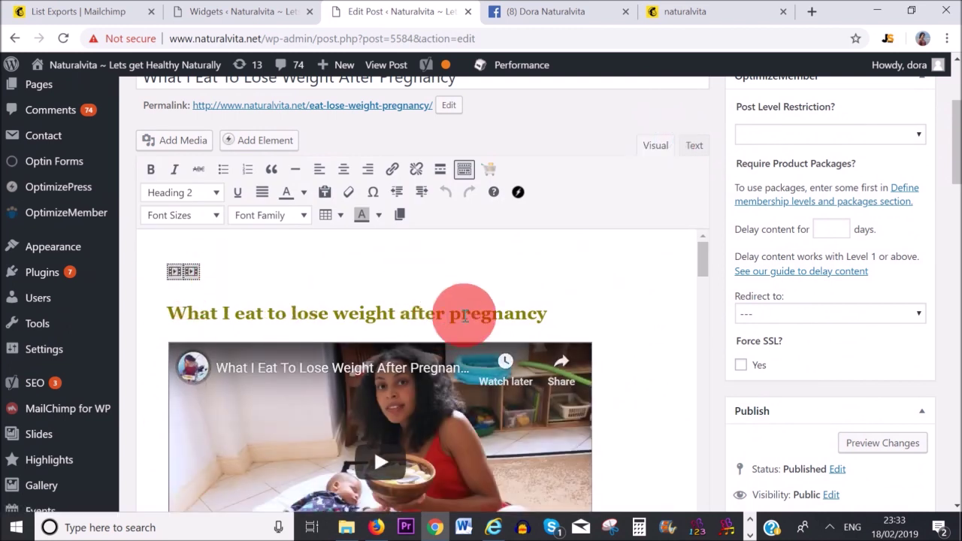